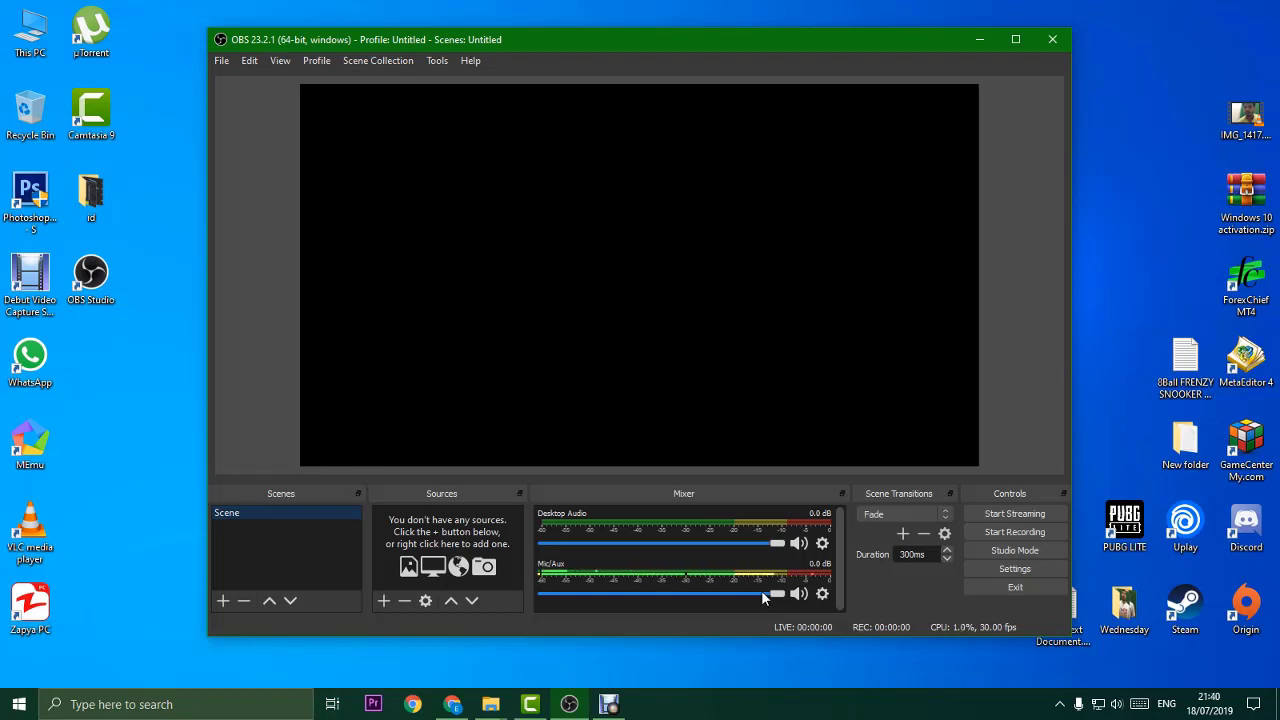
# - In Output settings, check the Recording Quality options and keep Same as stream
pyautogui.click(977, 570)
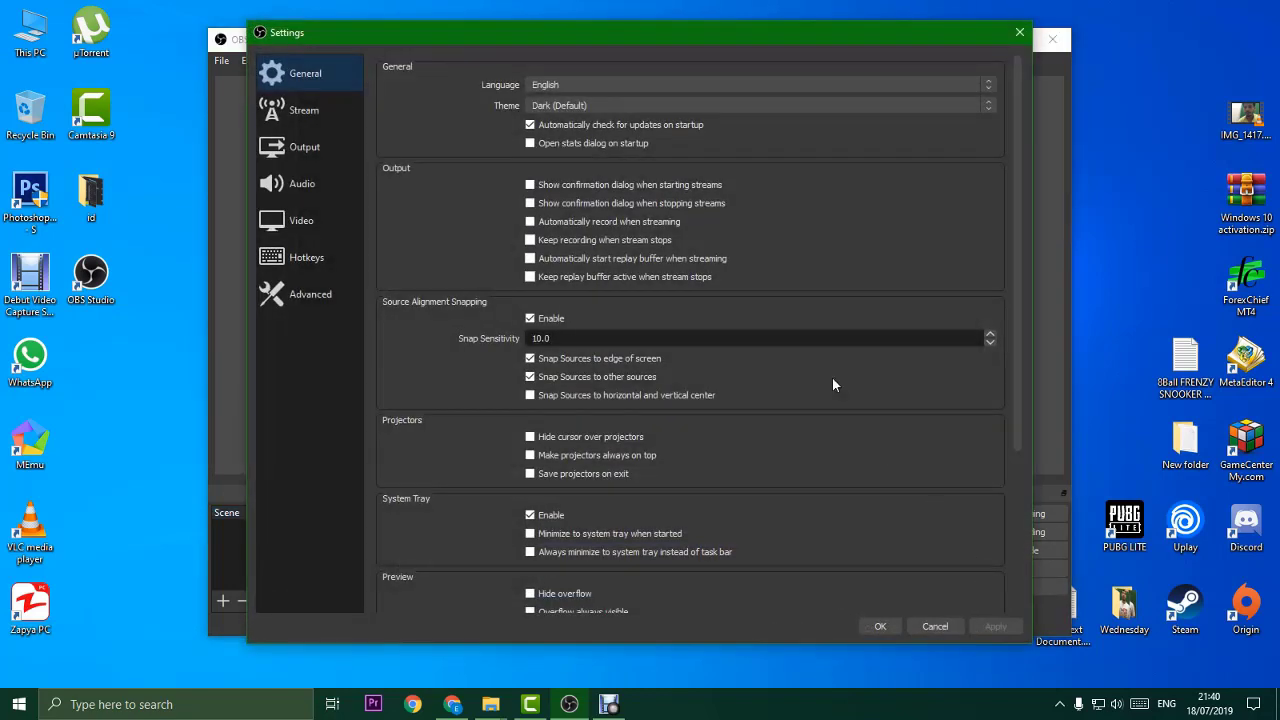
pyautogui.click(311, 157)
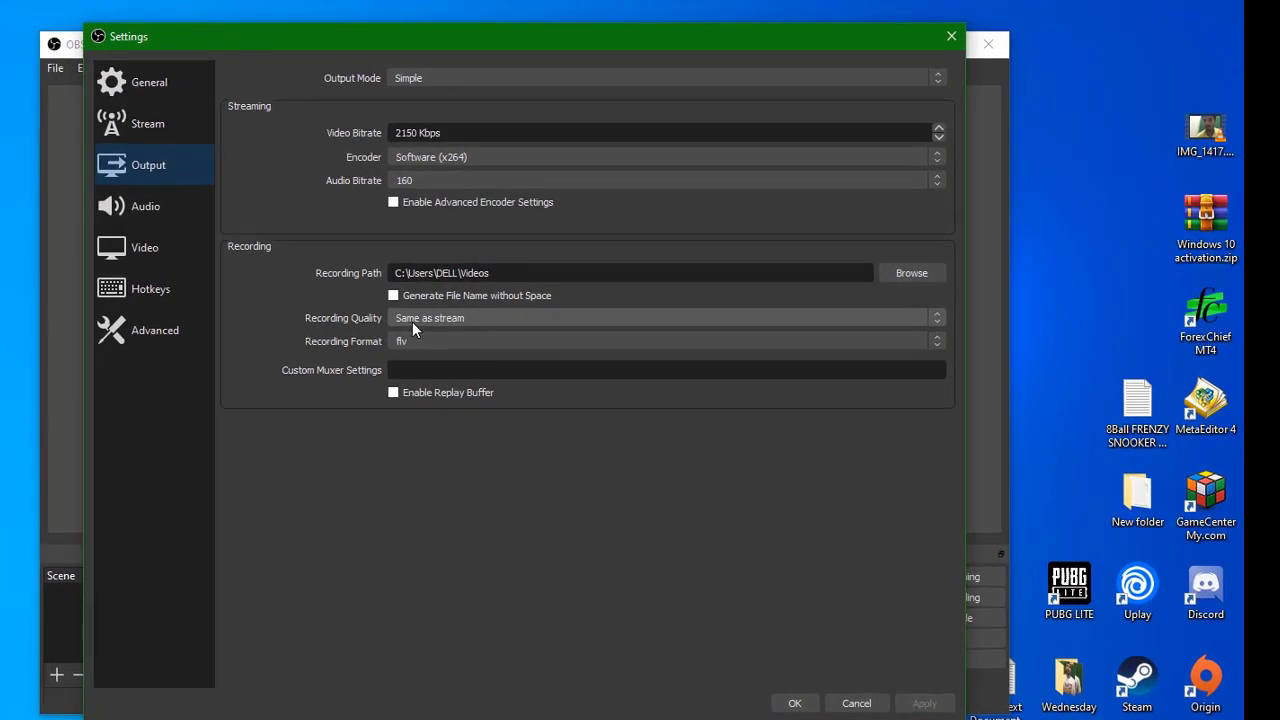
pyautogui.click(413, 318)
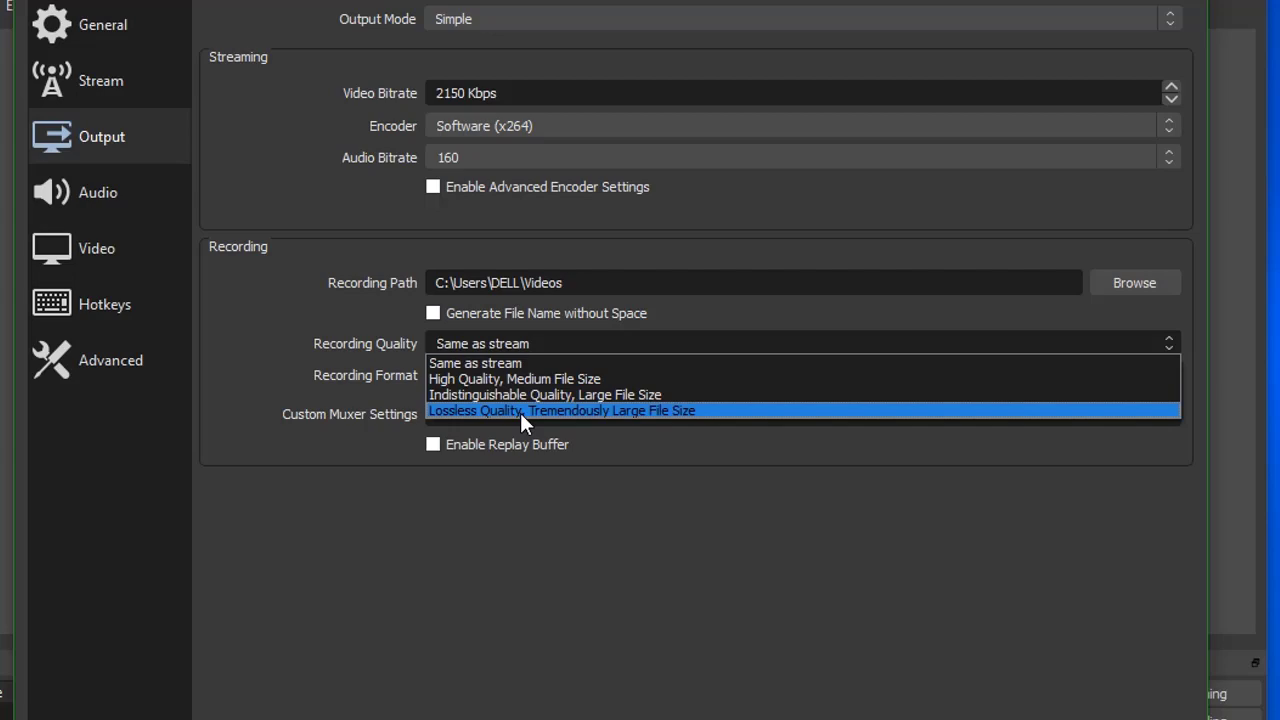
pyautogui.click(540, 442)
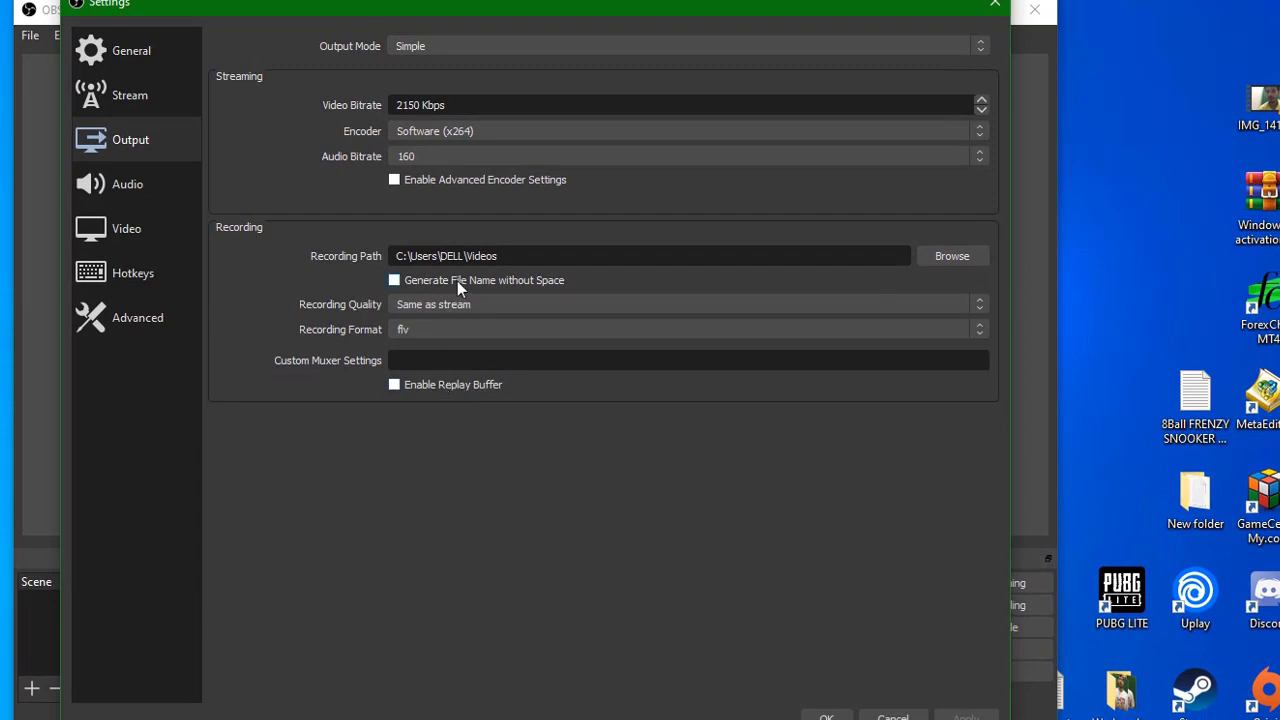
pyautogui.click(430, 312)
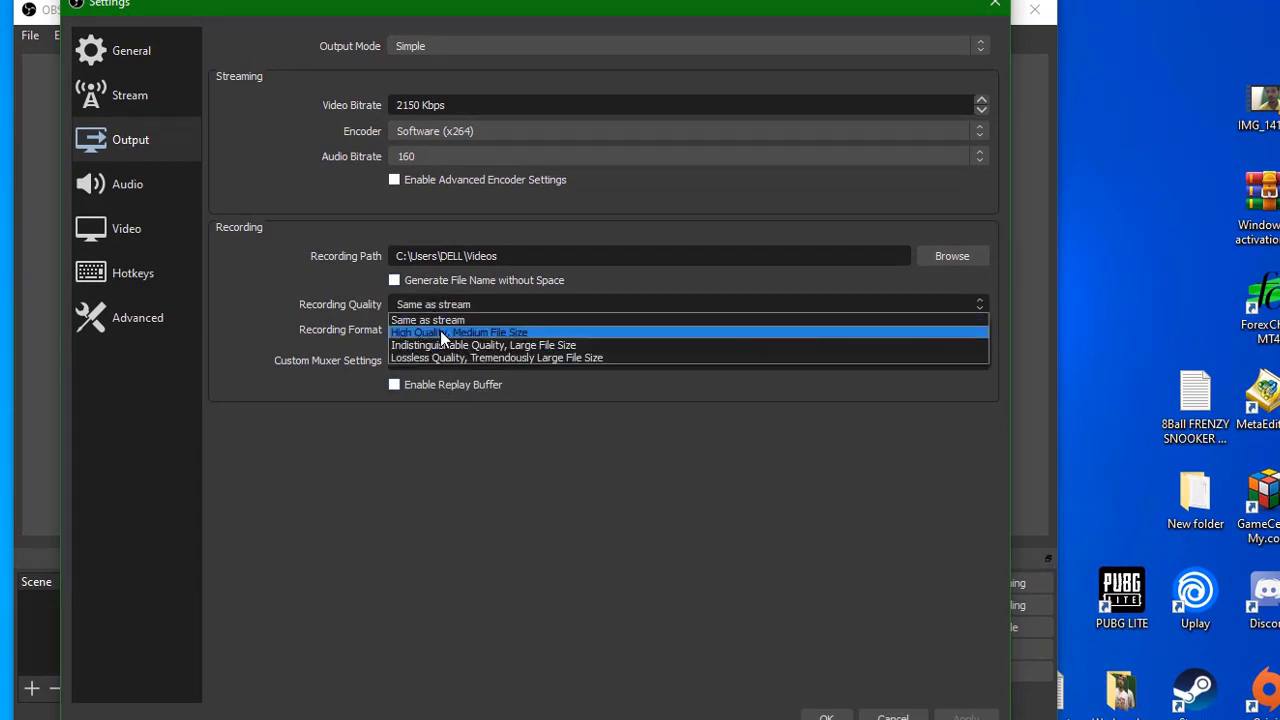
pyautogui.click(372, 330)
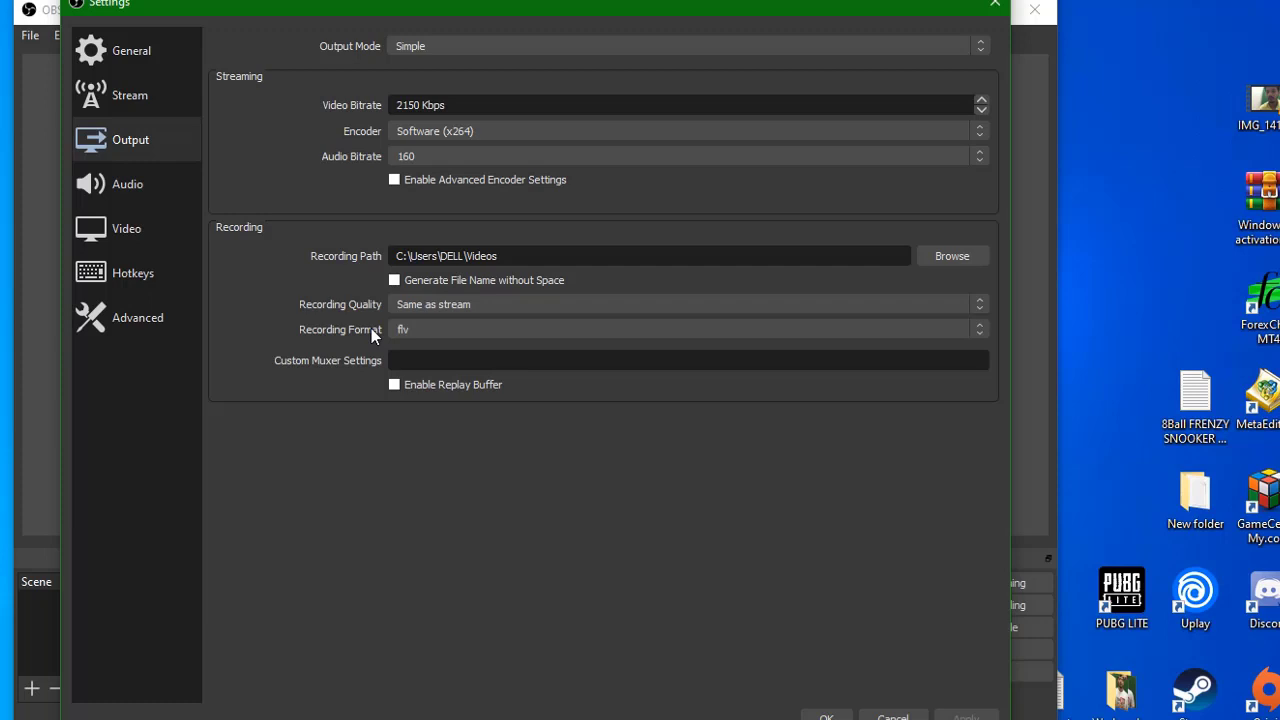
# - Try mp4 as the recording format, revert to flv, then view the Video settings
pyautogui.click(392, 330)
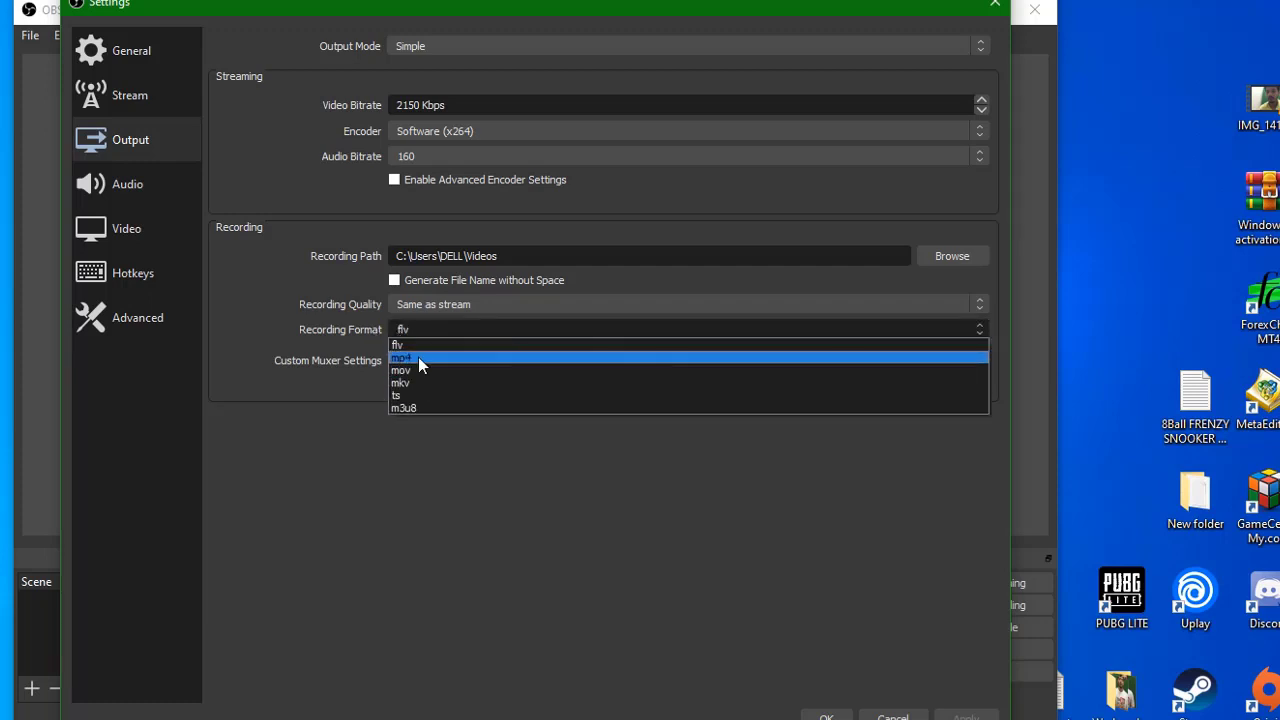
pyautogui.click(418, 357)
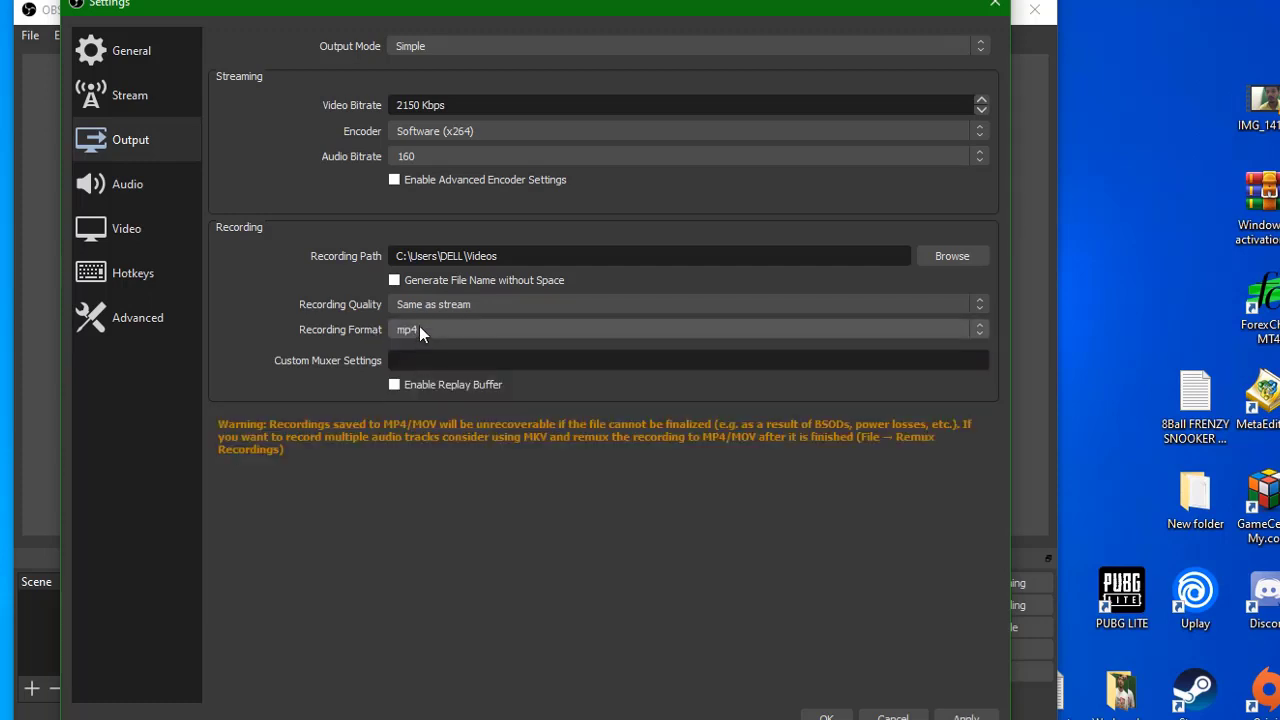
pyautogui.click(419, 326)
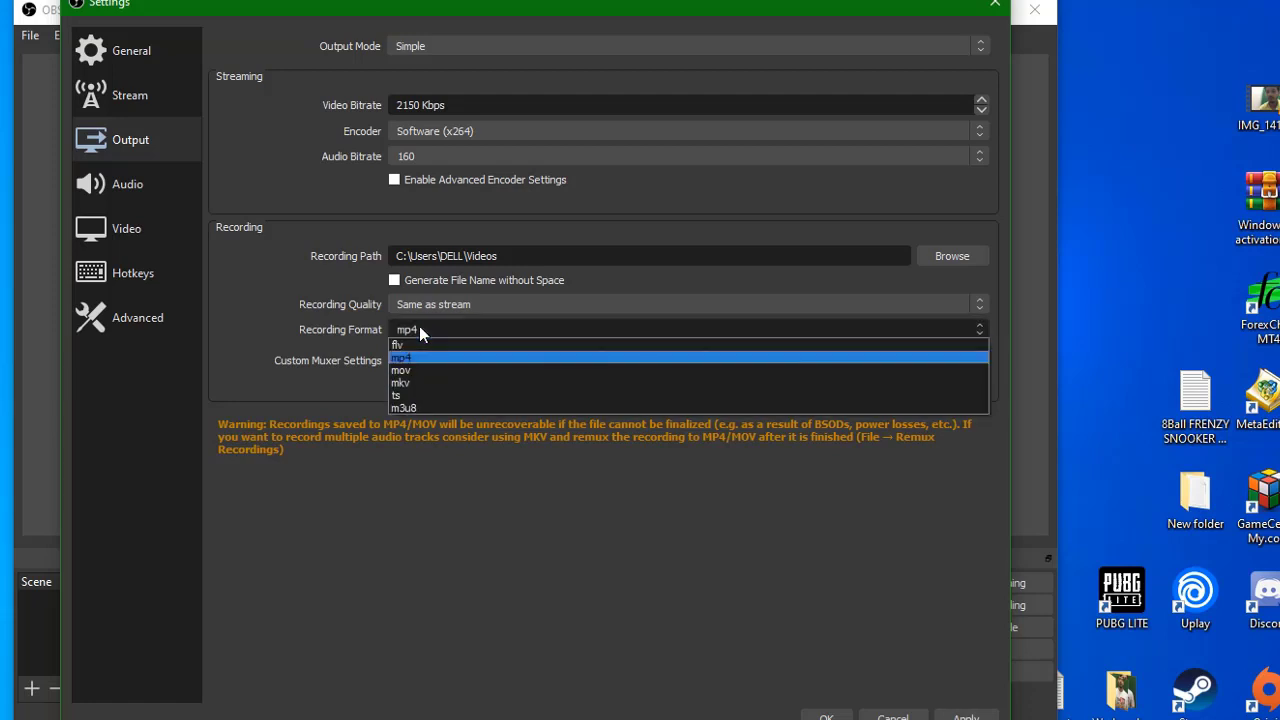
pyautogui.click(428, 343)
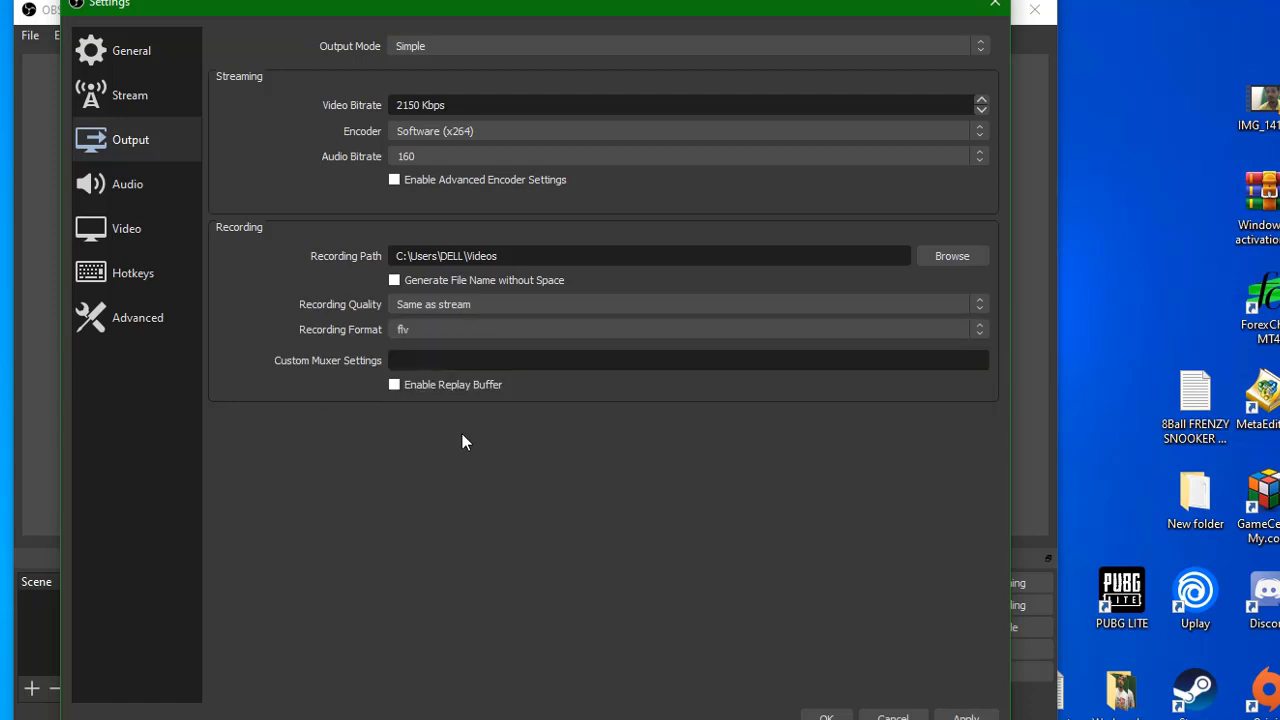
pyautogui.click(158, 228)
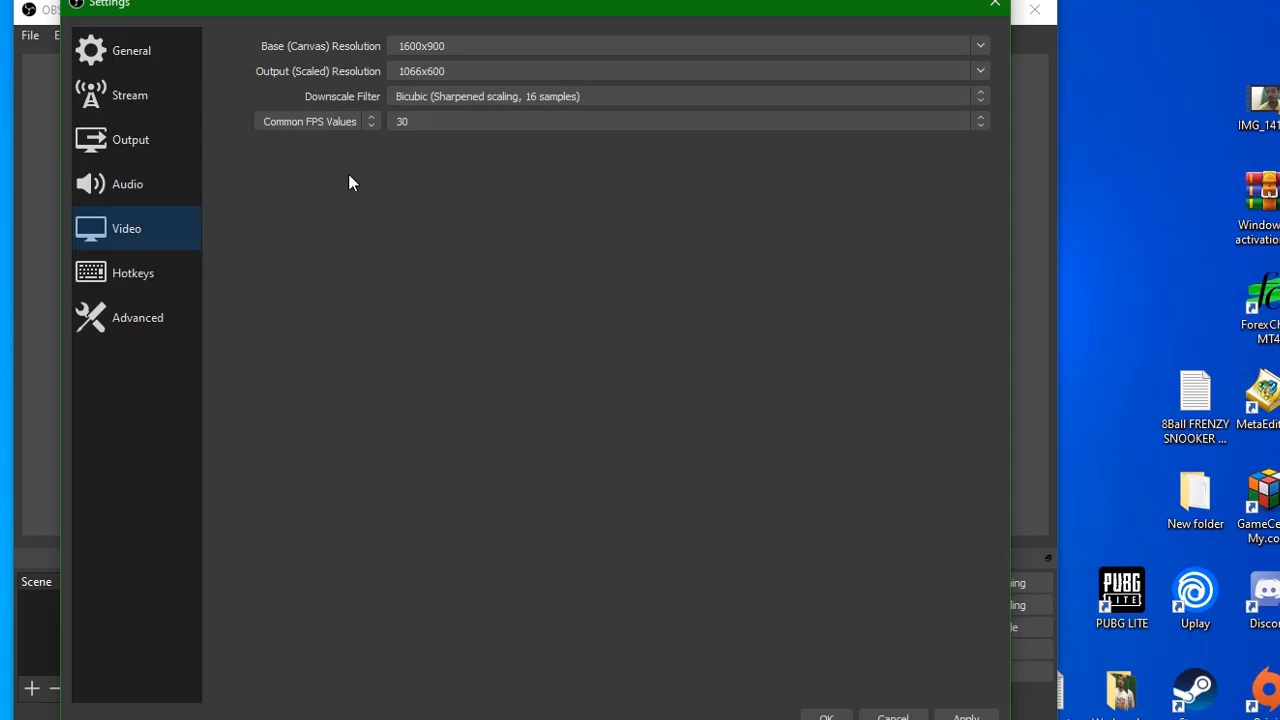
# - Look over the Hotkeys, Advanced and Audio pages, then close Settings with OK
pyautogui.click(172, 270)
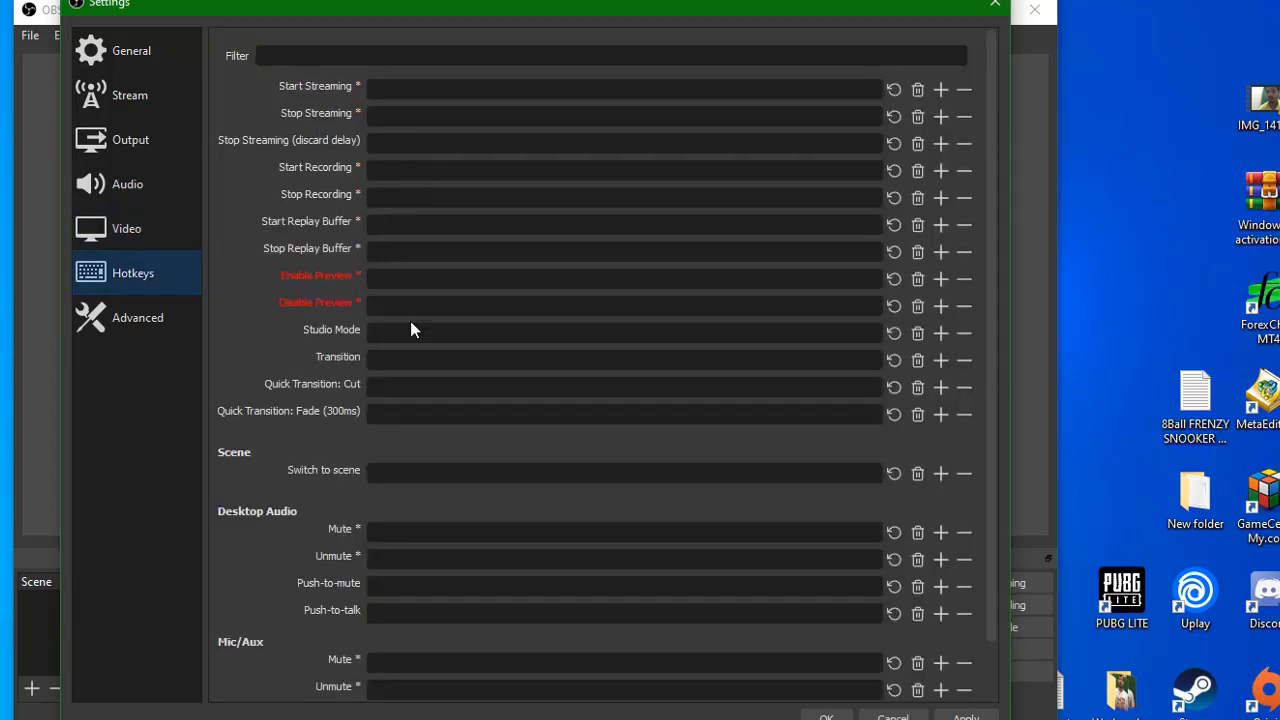
pyautogui.click(129, 319)
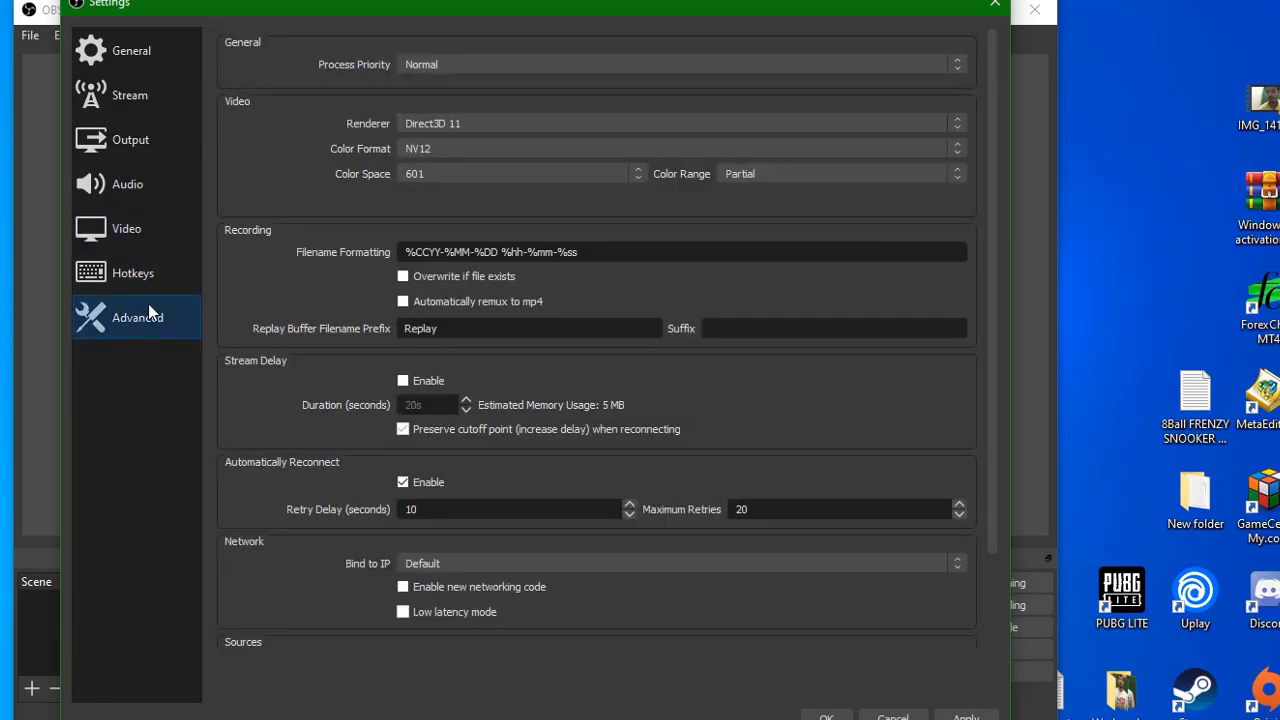
pyautogui.click(147, 184)
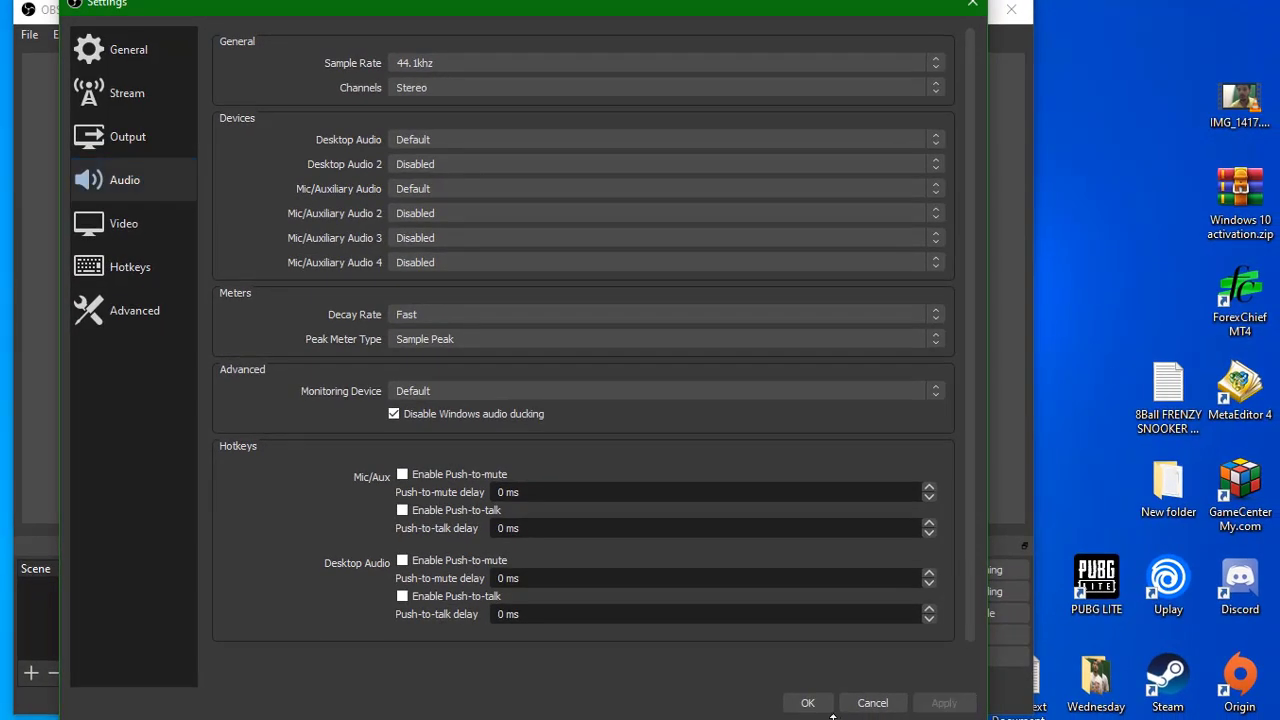
pyautogui.click(823, 704)
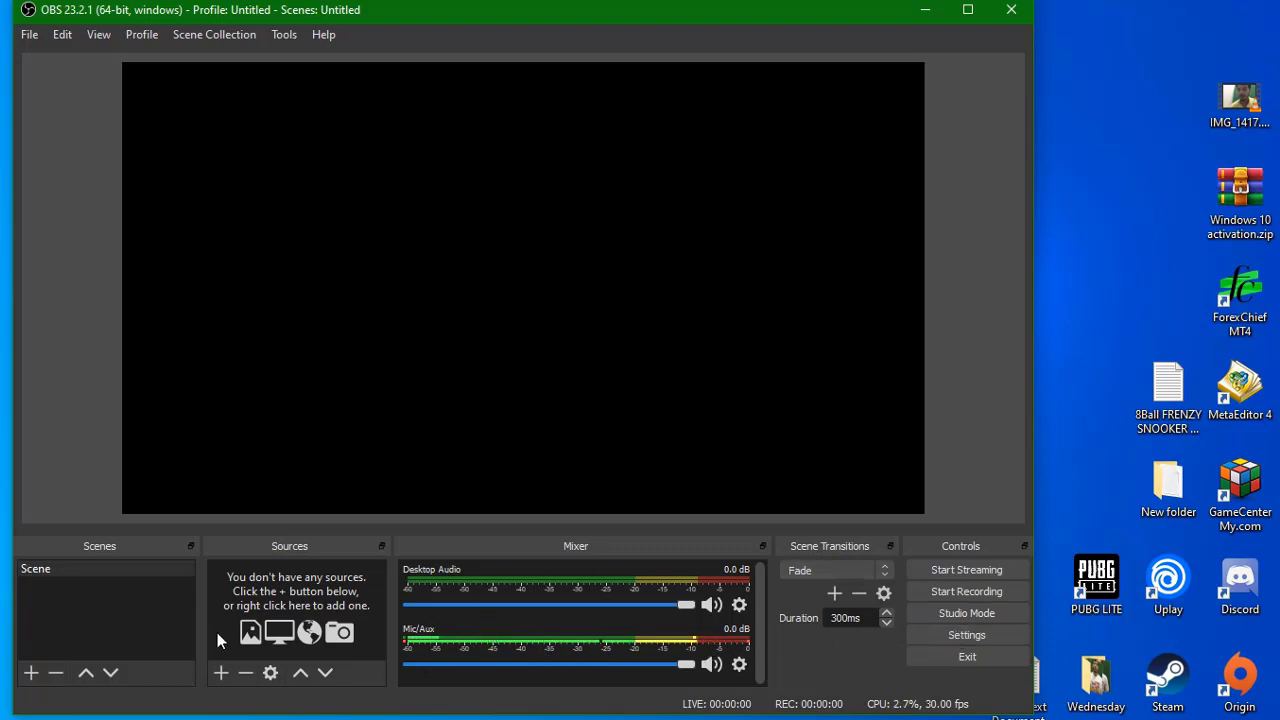
# - Create a new scene named Scene 2
pyautogui.rightClick(50, 568)
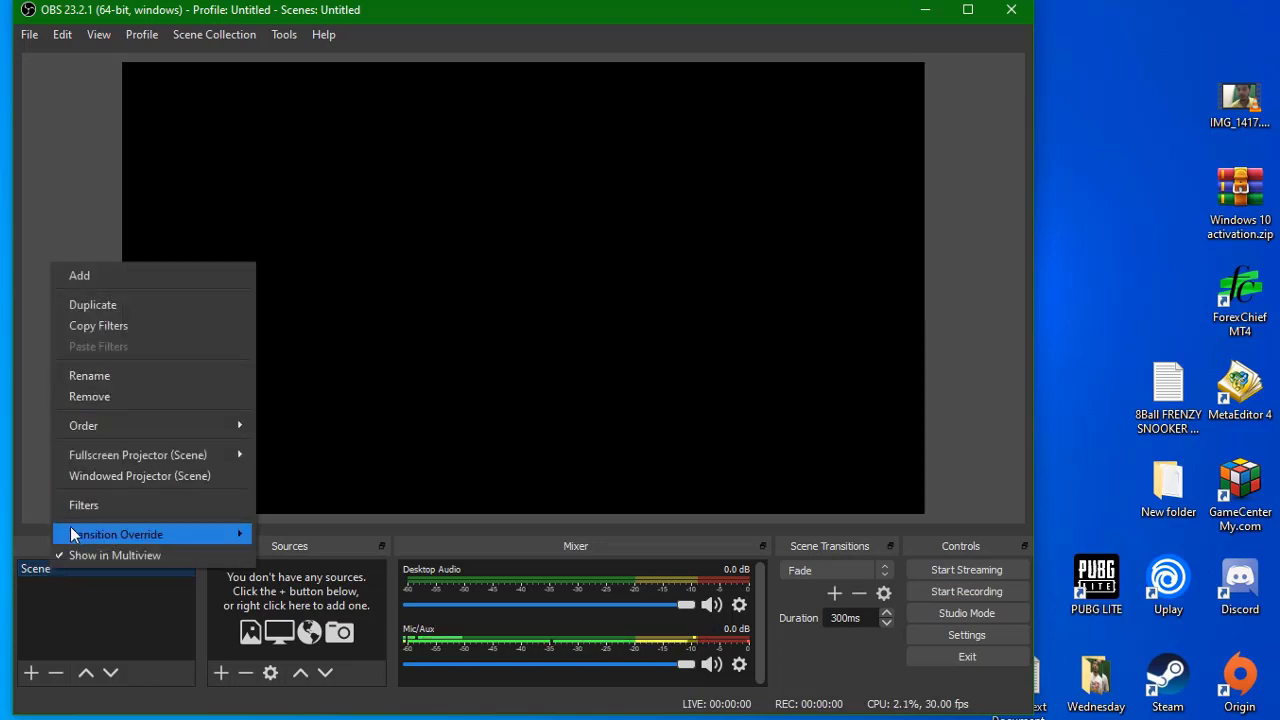
pyautogui.click(90, 619)
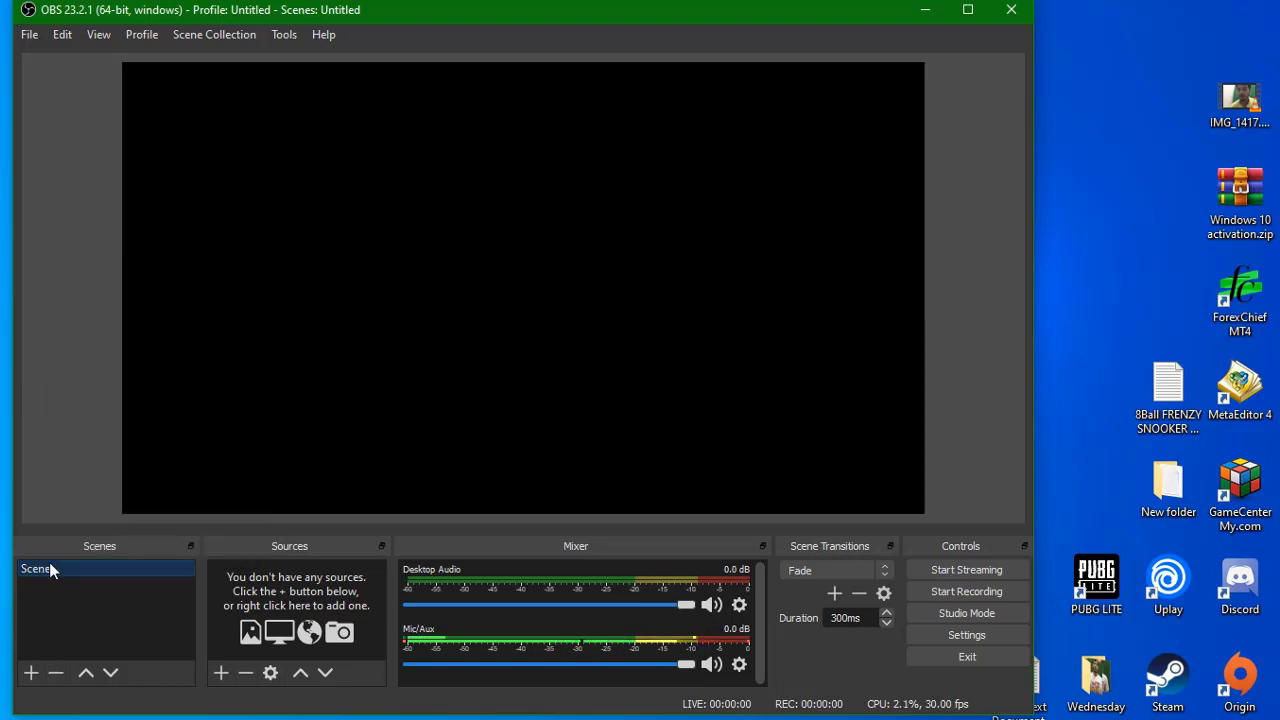
pyautogui.click(31, 674)
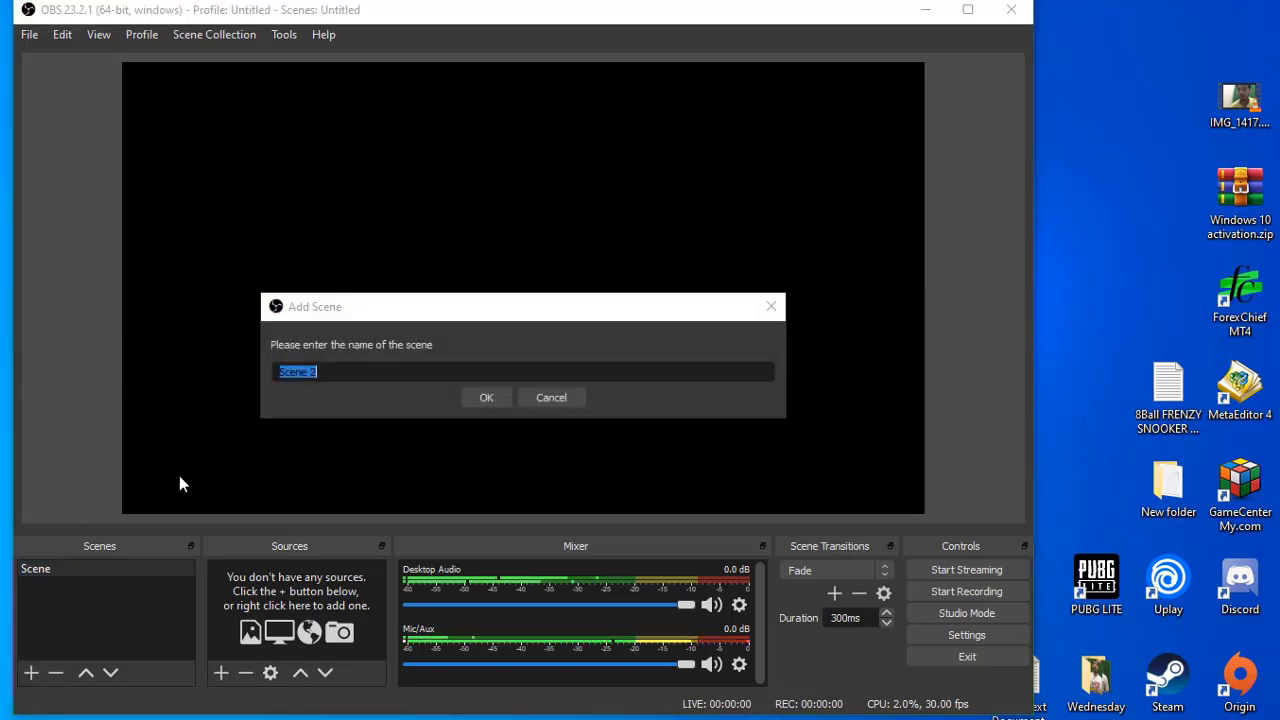
pyautogui.click(484, 397)
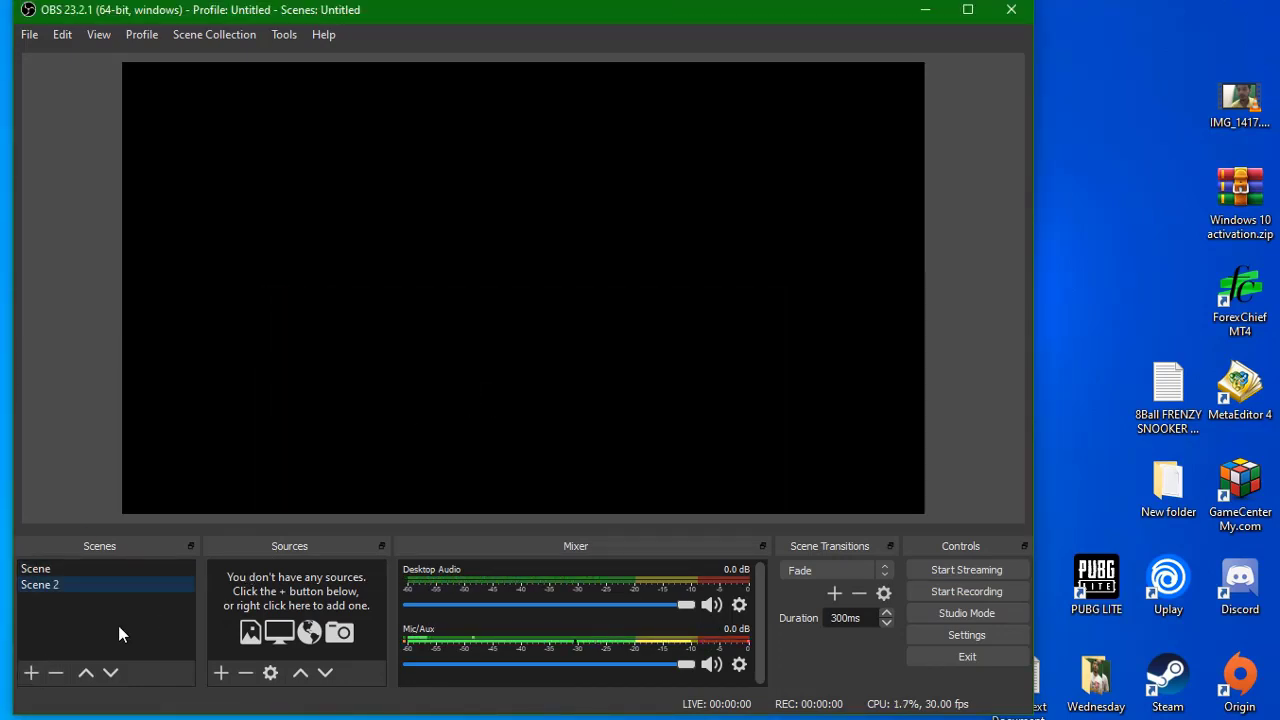
# - Add a Game Capture source, keeping its mode as any fullscreen application
pyautogui.click(222, 672)
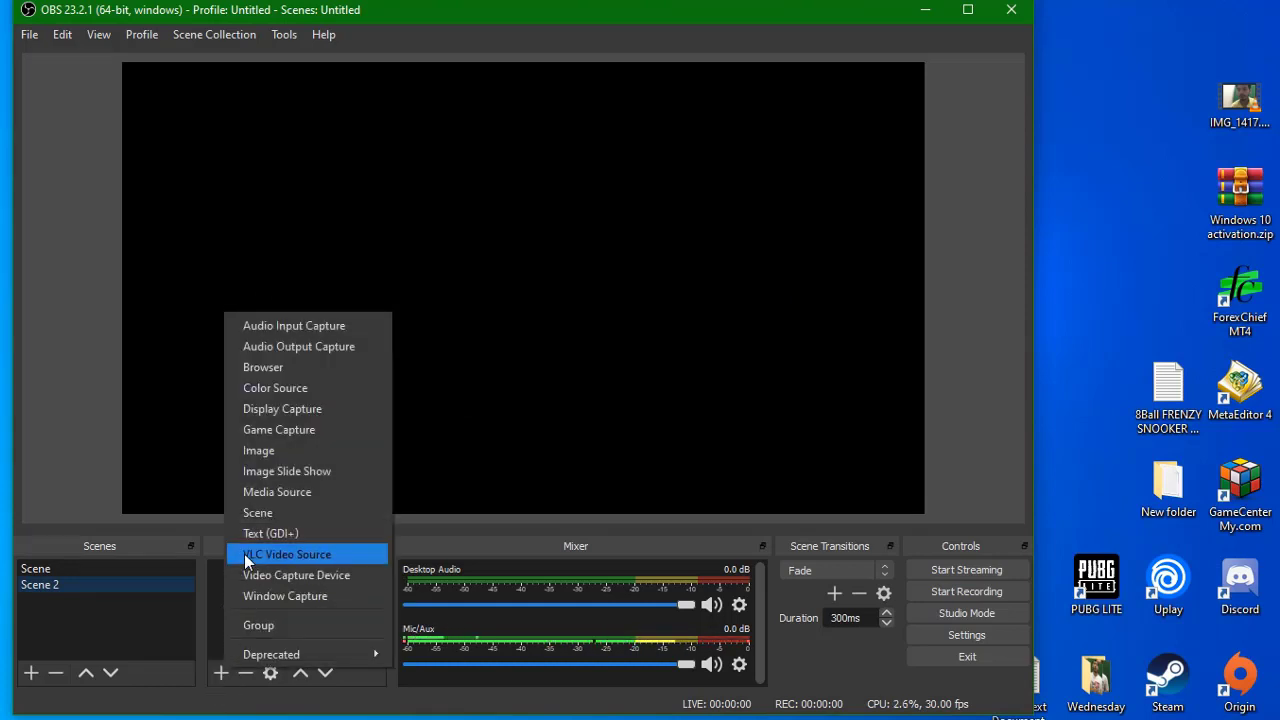
pyautogui.click(256, 428)
pyautogui.click(594, 494)
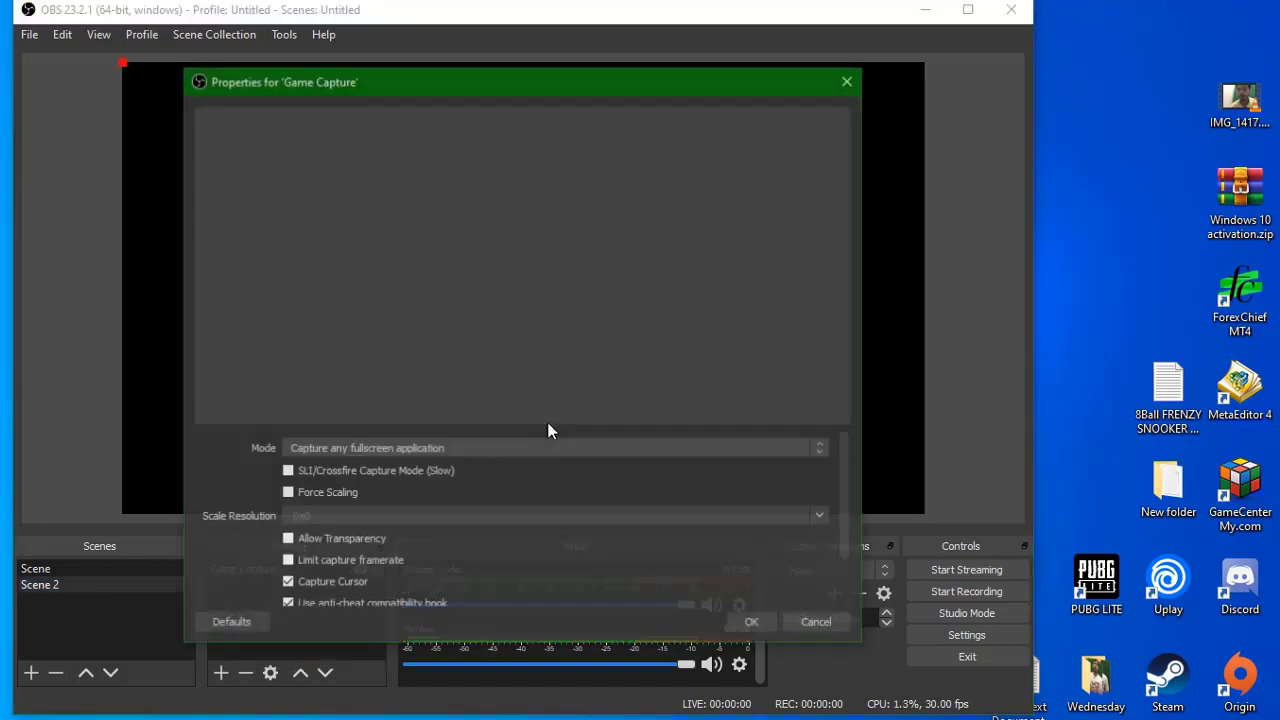
pyautogui.click(373, 446)
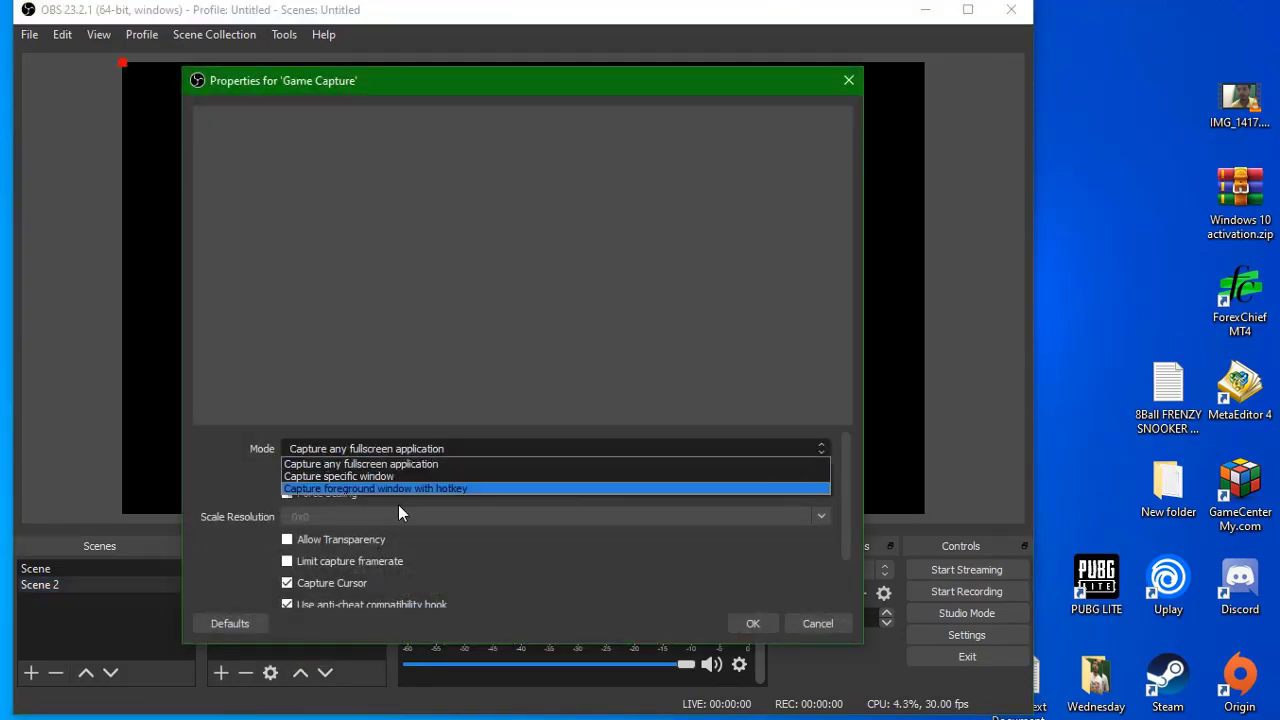
pyautogui.click(624, 516)
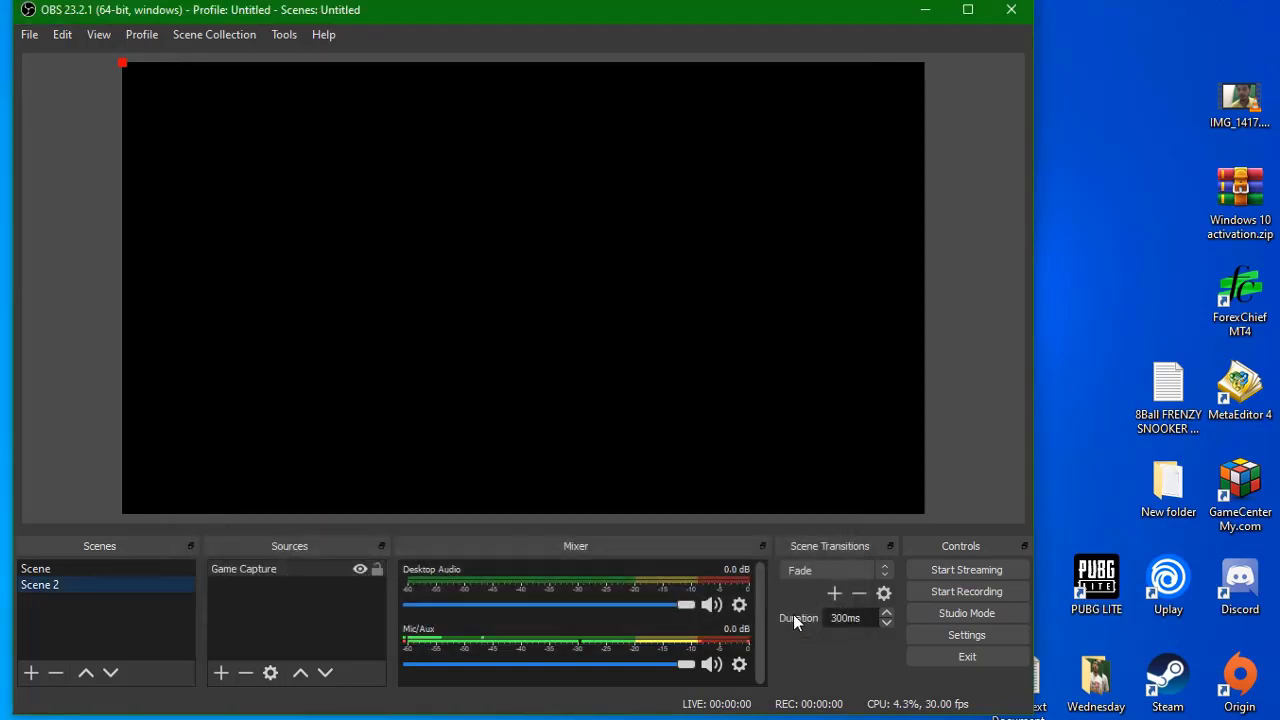
# - Add a whole-desktop Display Capture source to Scene 2 and record a short test clip
pyautogui.click(799, 613)
pyautogui.click(221, 673)
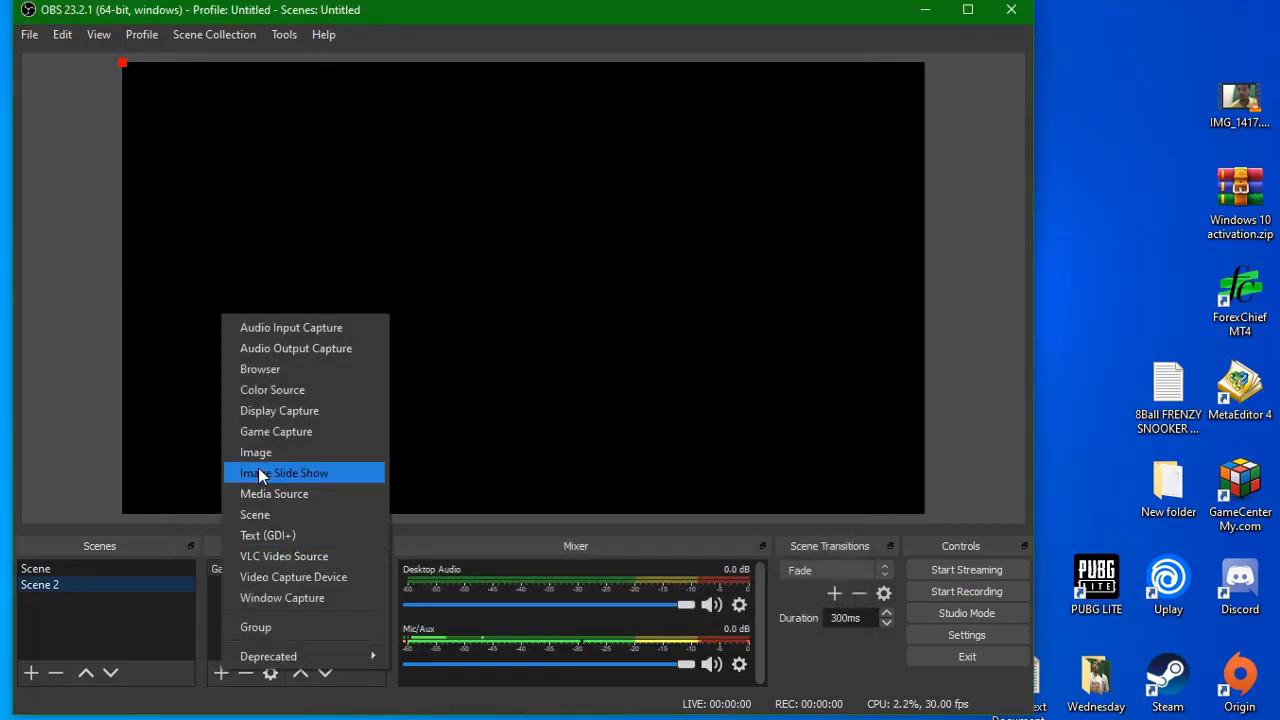
pyautogui.click(262, 410)
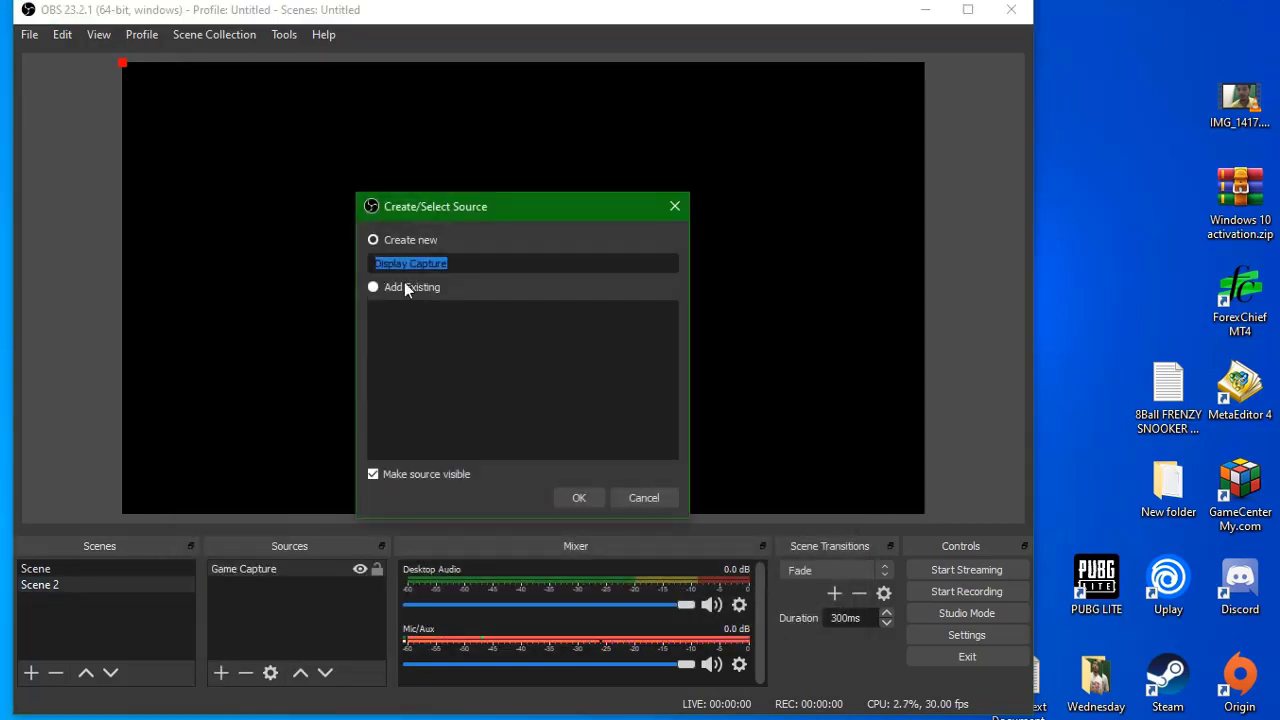
pyautogui.click(586, 498)
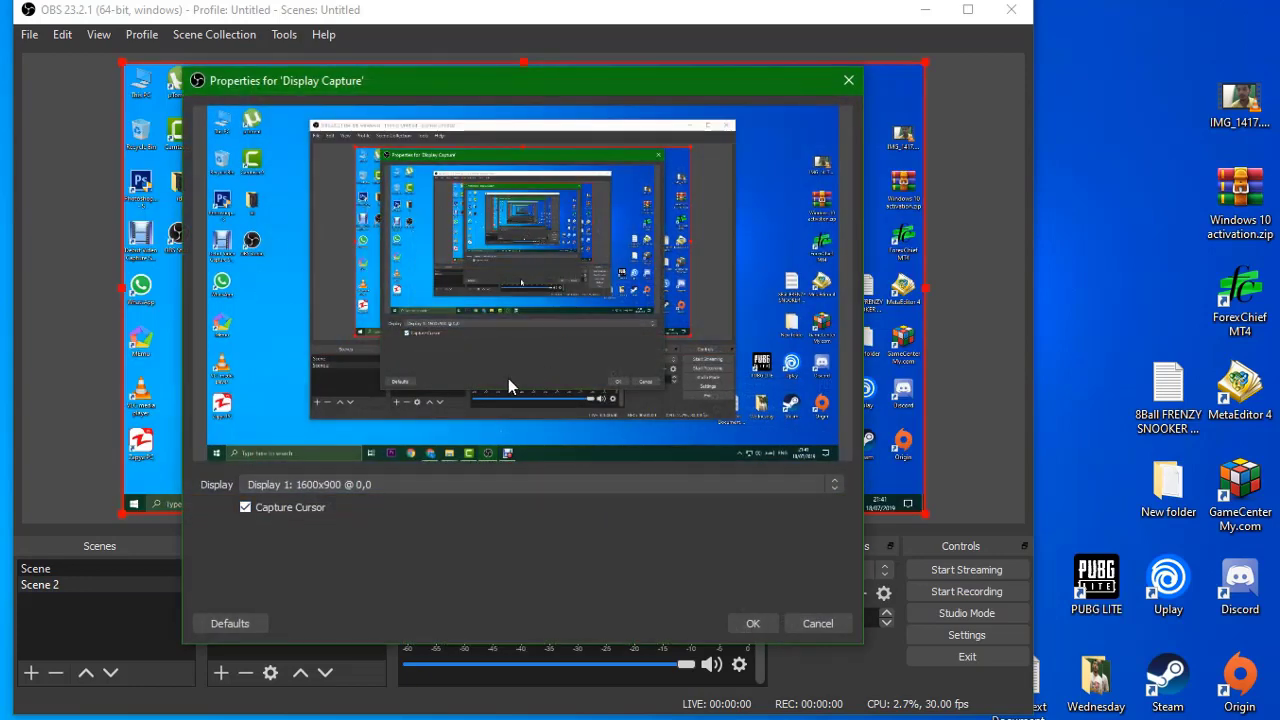
pyautogui.click(765, 626)
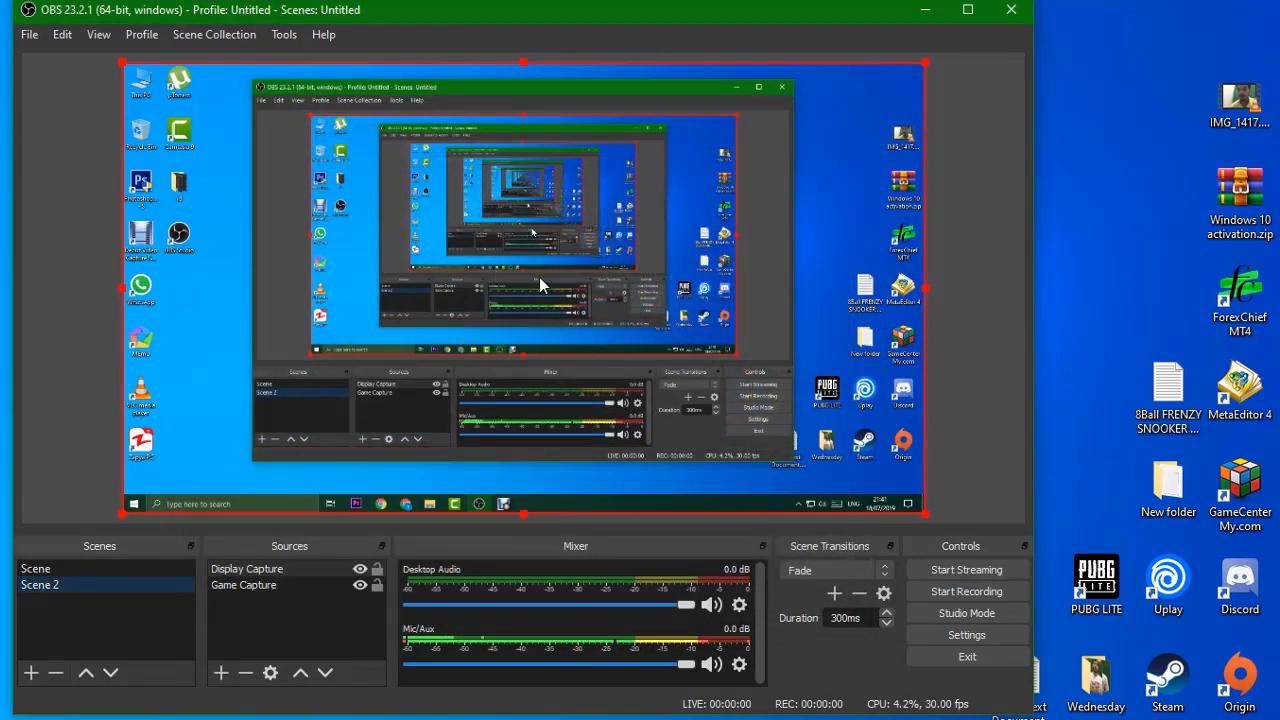
pyautogui.click(953, 594)
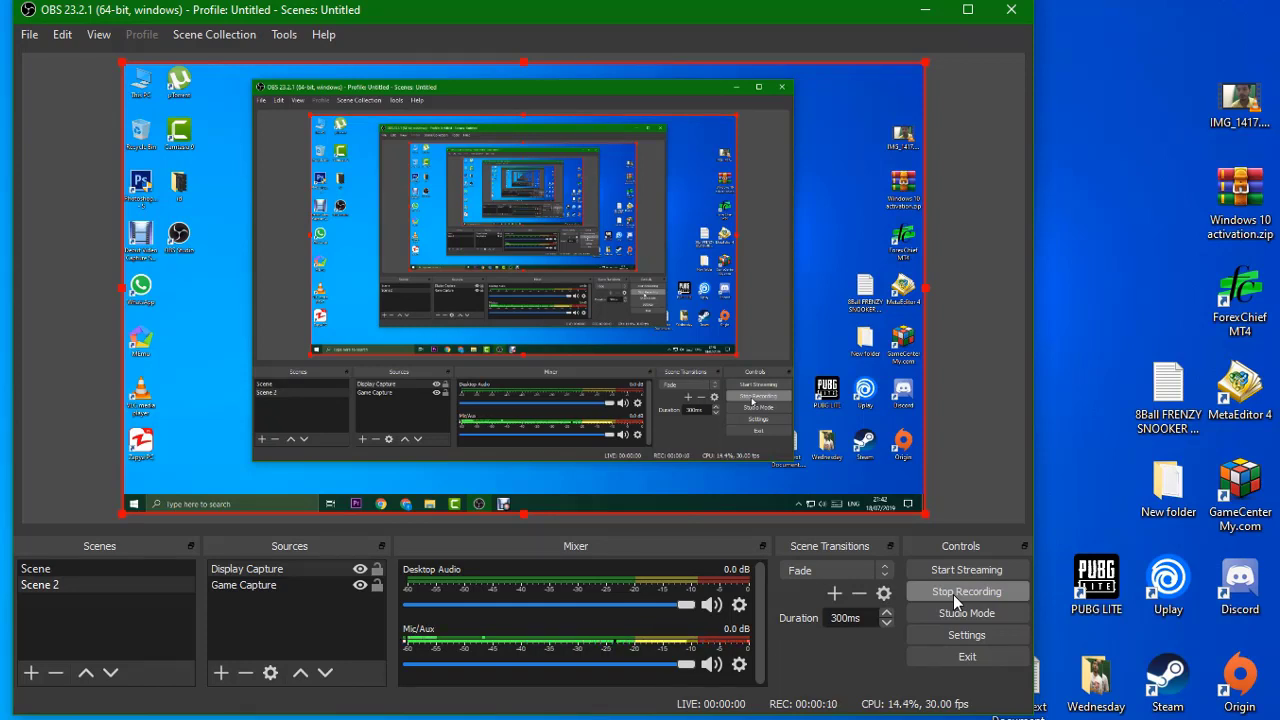
pyautogui.click(953, 594)
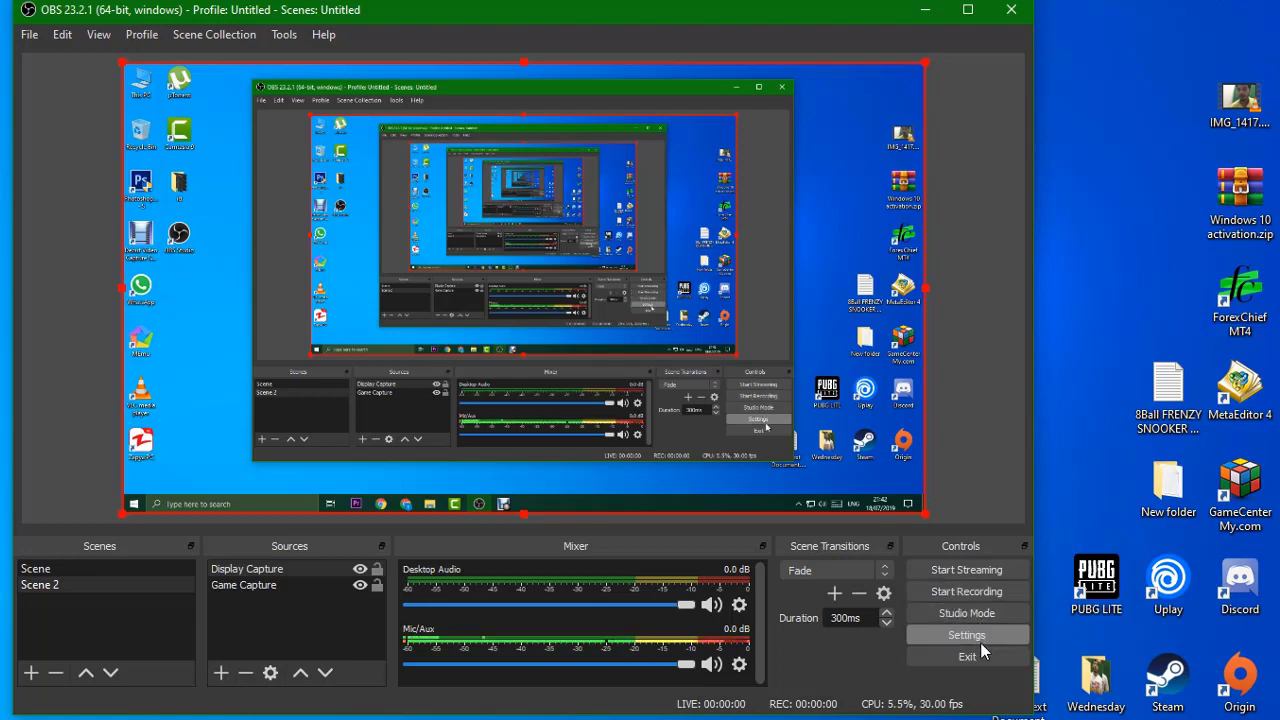
# - Confirm Simple output mode and the Videos recording path in Output settings, then close Settings
pyautogui.click(978, 634)
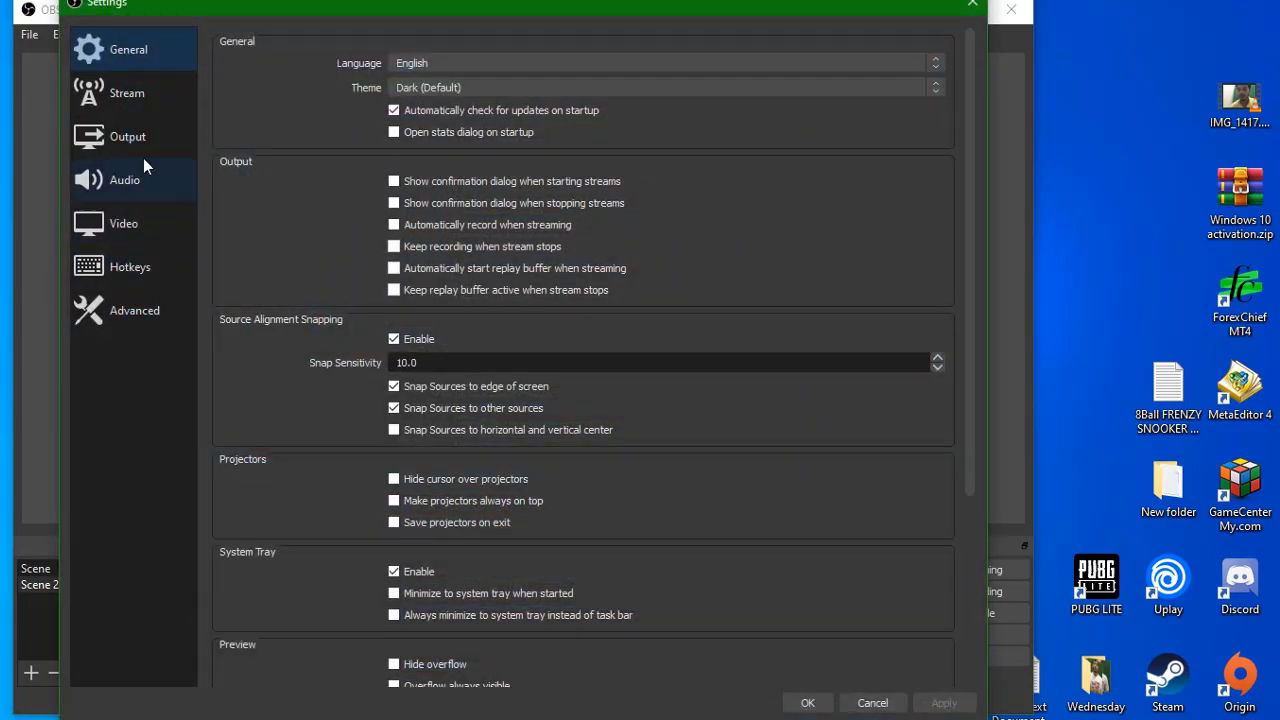
pyautogui.click(147, 145)
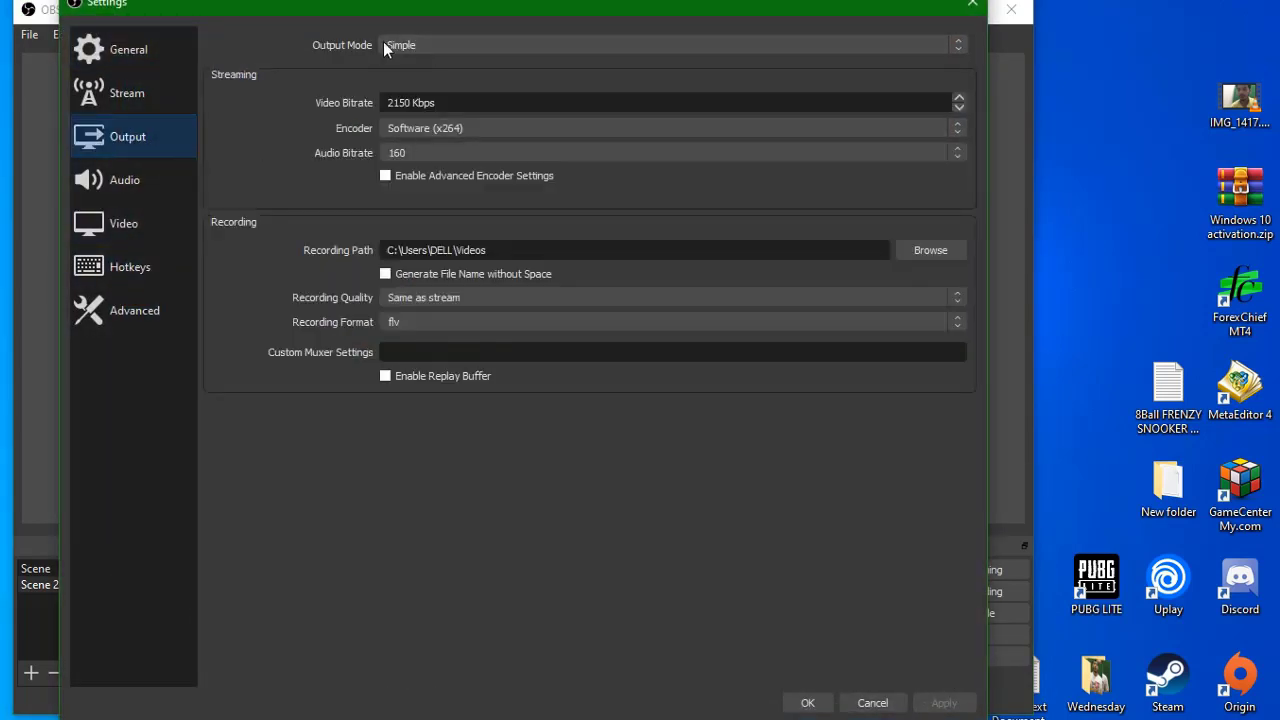
pyautogui.click(459, 44)
pyautogui.click(458, 60)
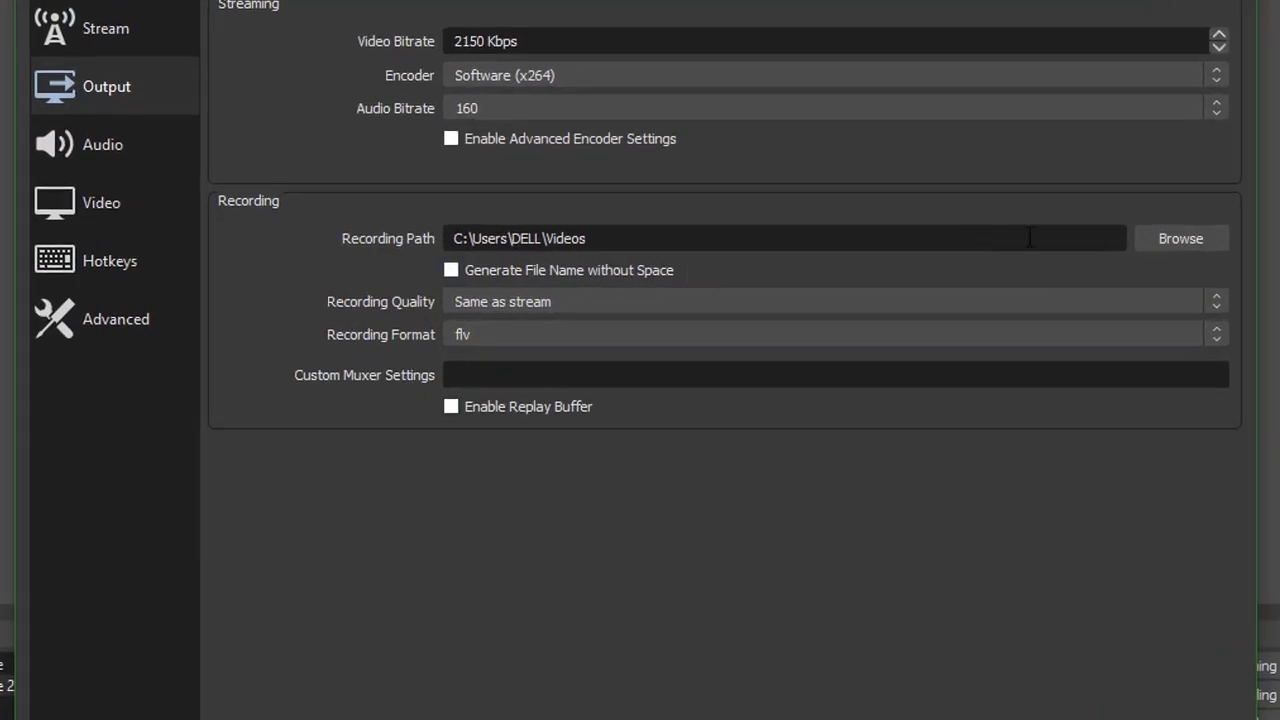
pyautogui.click(1151, 242)
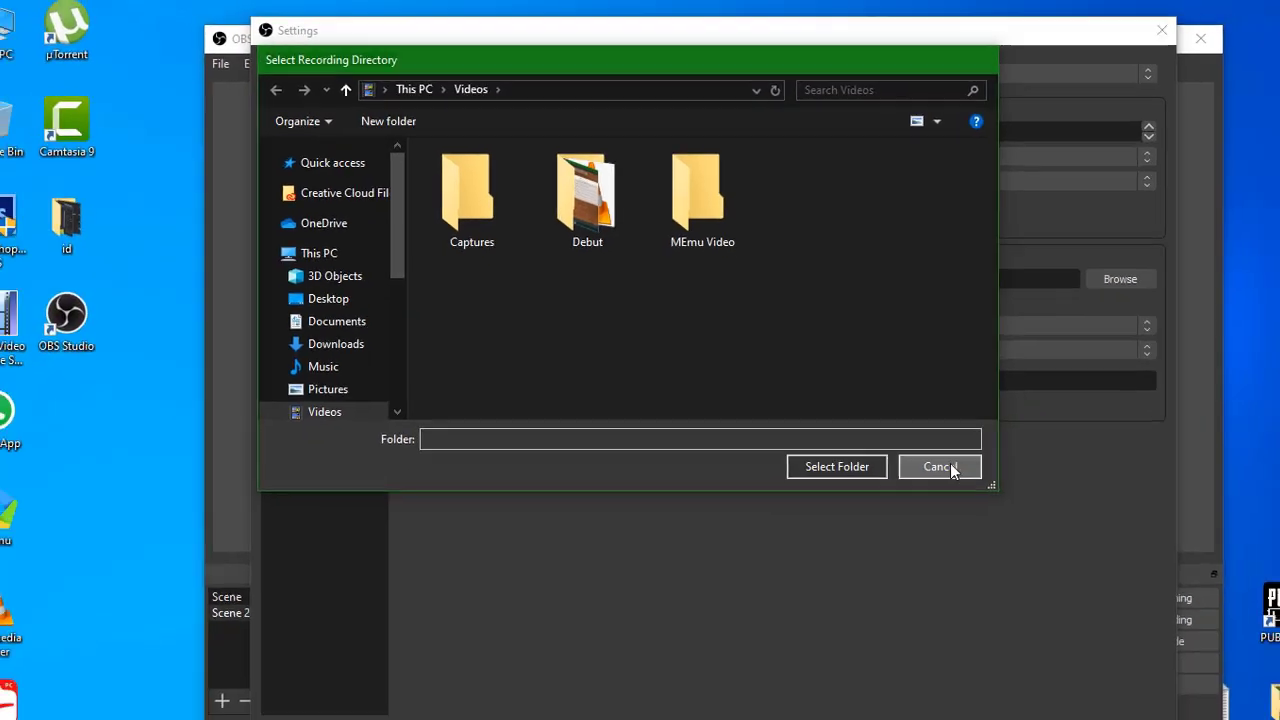
pyautogui.click(988, 521)
pyautogui.click(1131, 40)
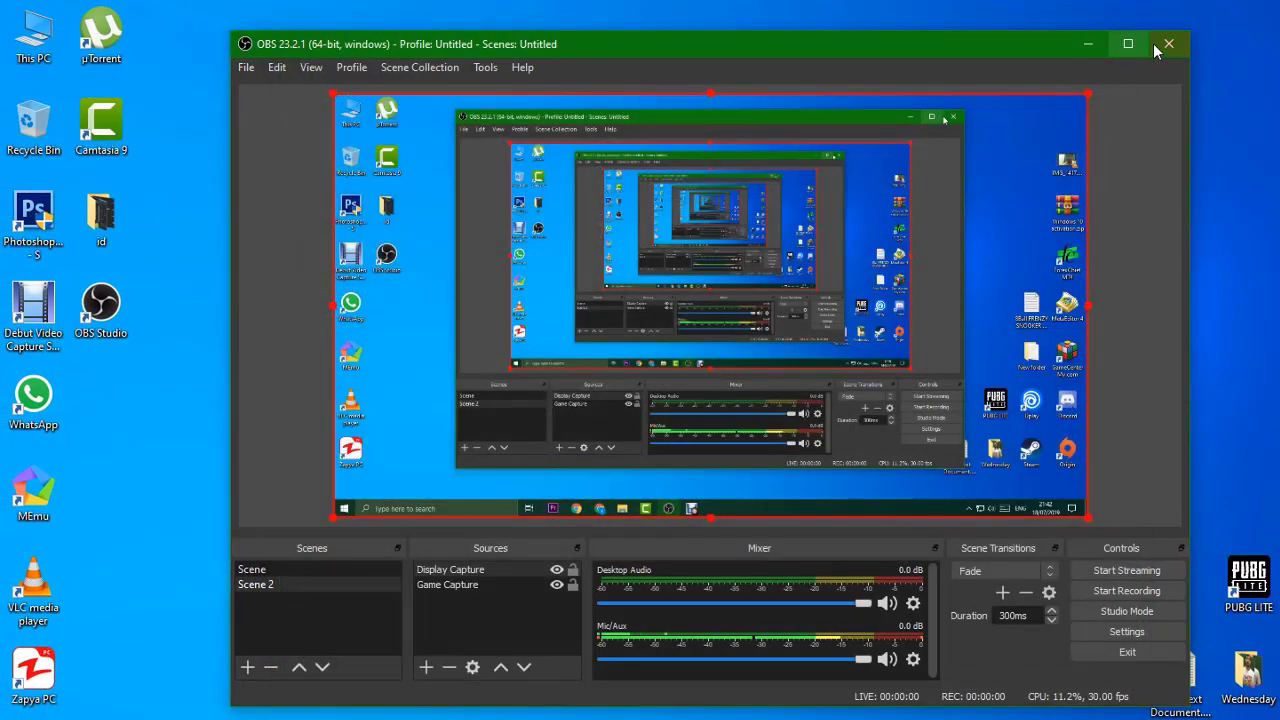
pyautogui.click(1100, 43)
pyautogui.doubleClick(45, 28)
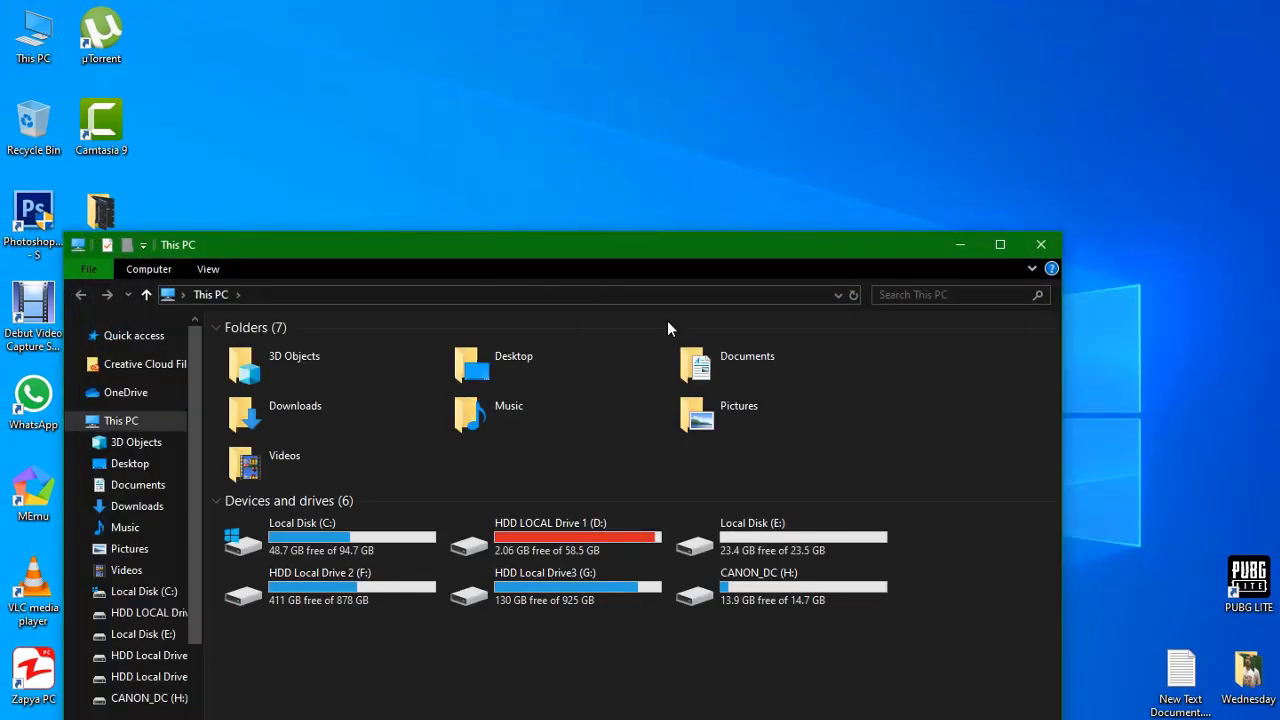
pyautogui.doubleClick(302, 458)
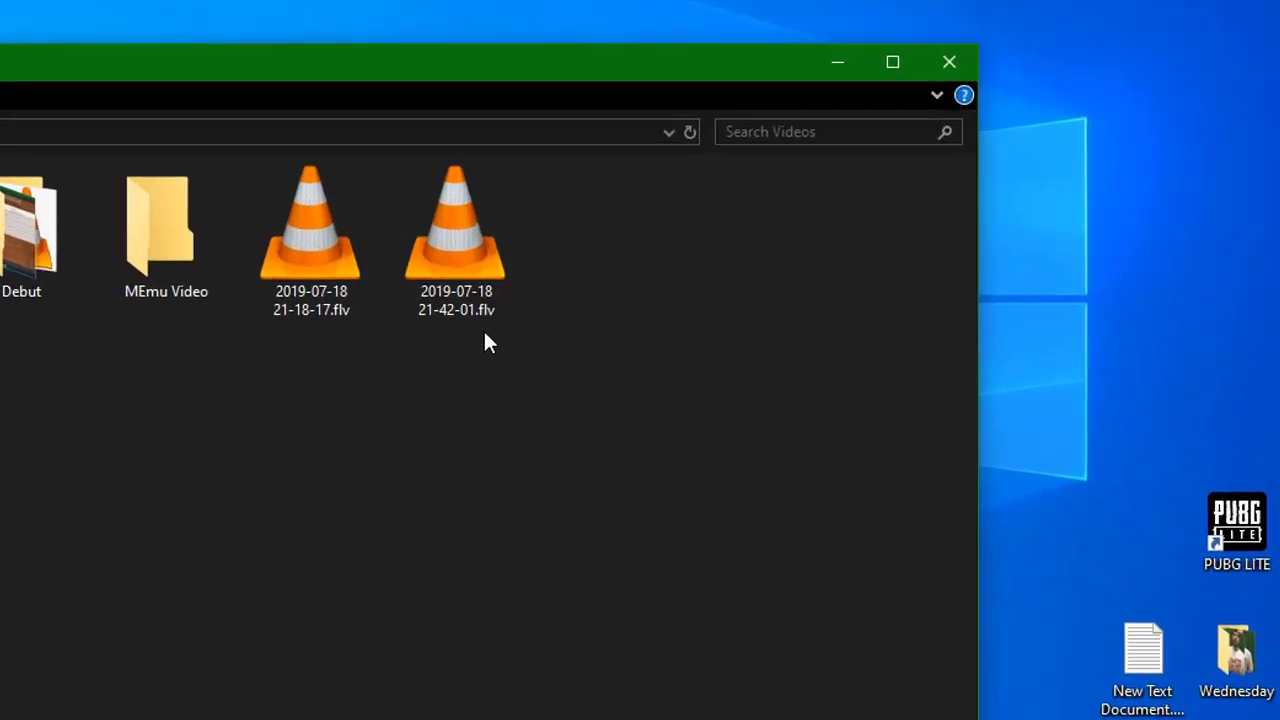
pyautogui.click(943, 63)
pyautogui.moveTo(605, 706)
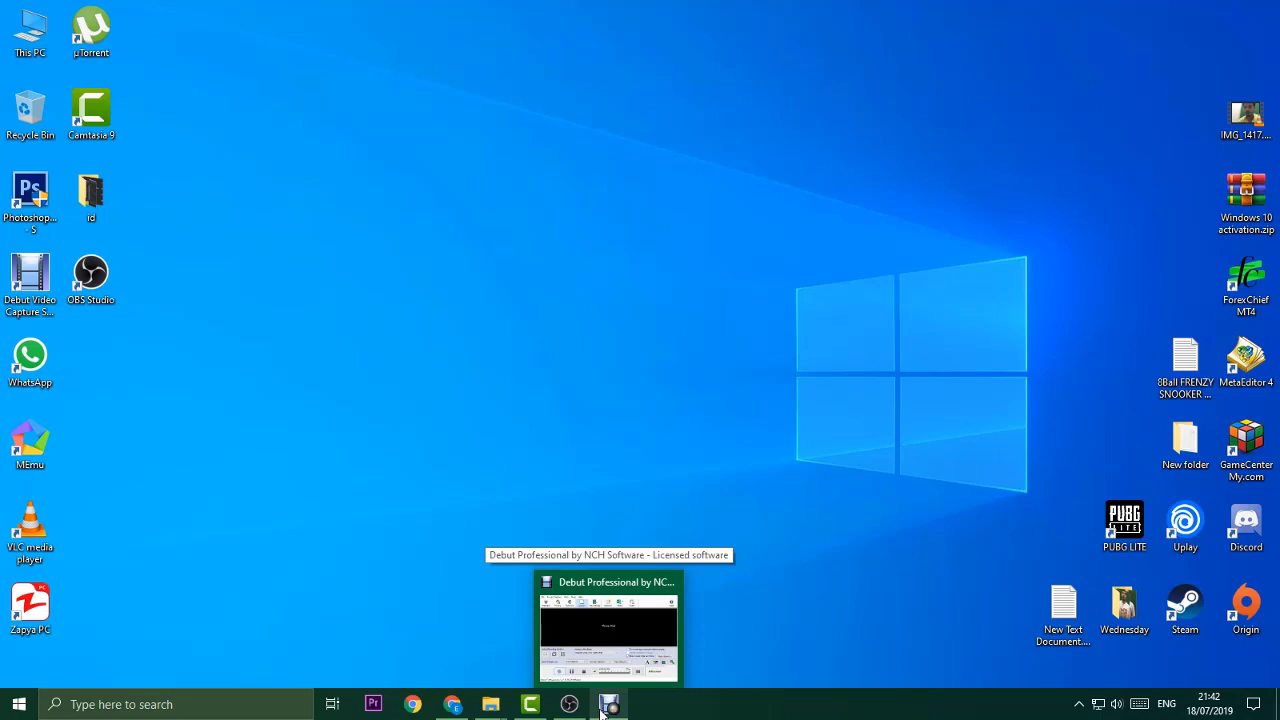
pyautogui.click(601, 709)
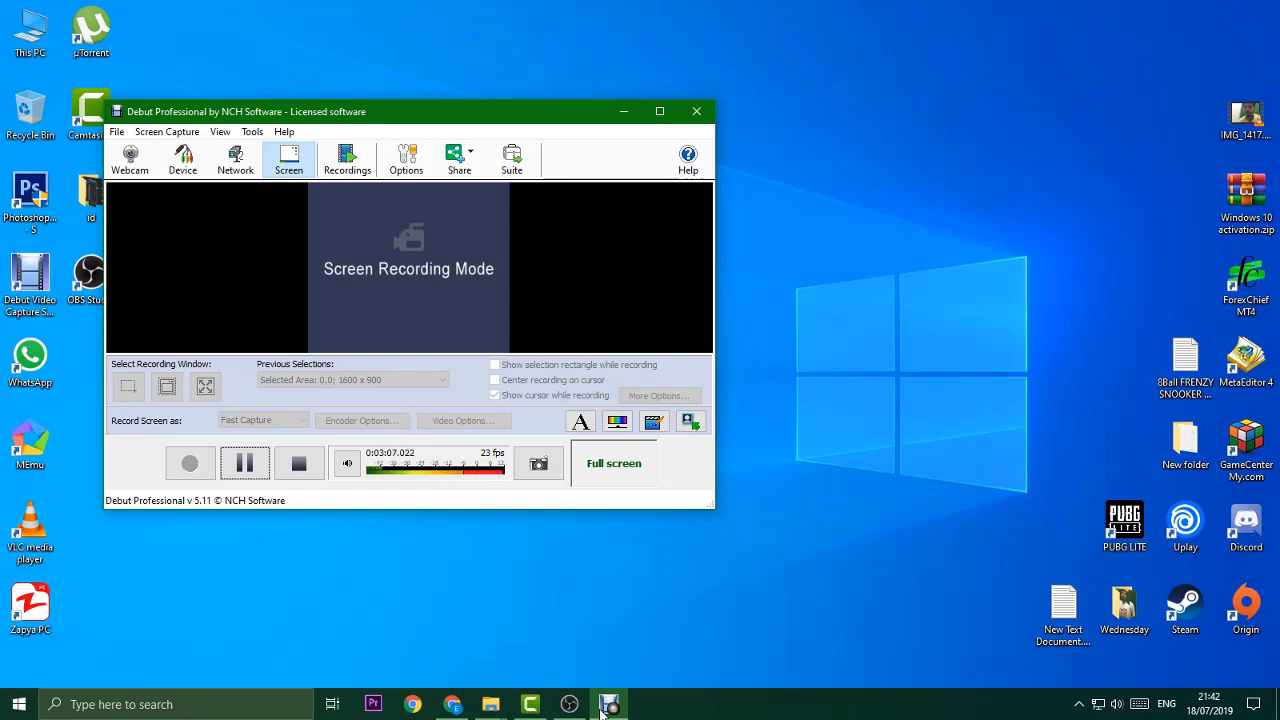
pyautogui.click(624, 111)
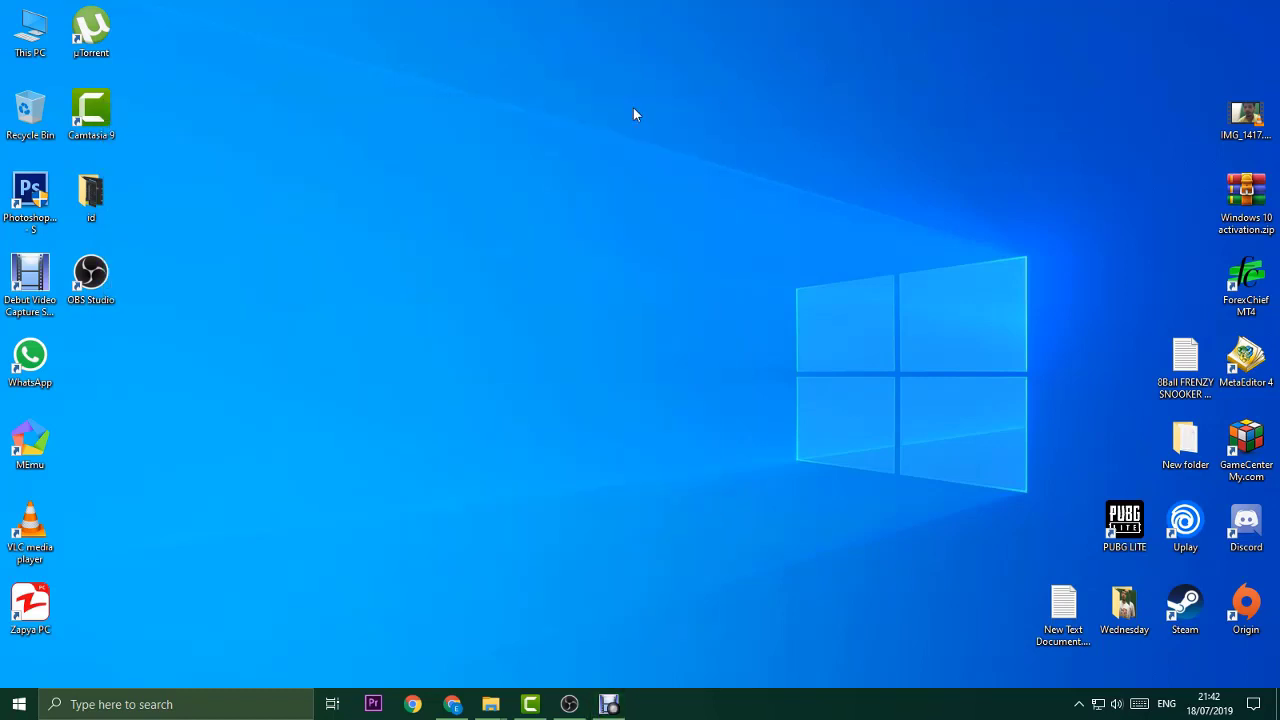
pyautogui.moveTo(569, 704)
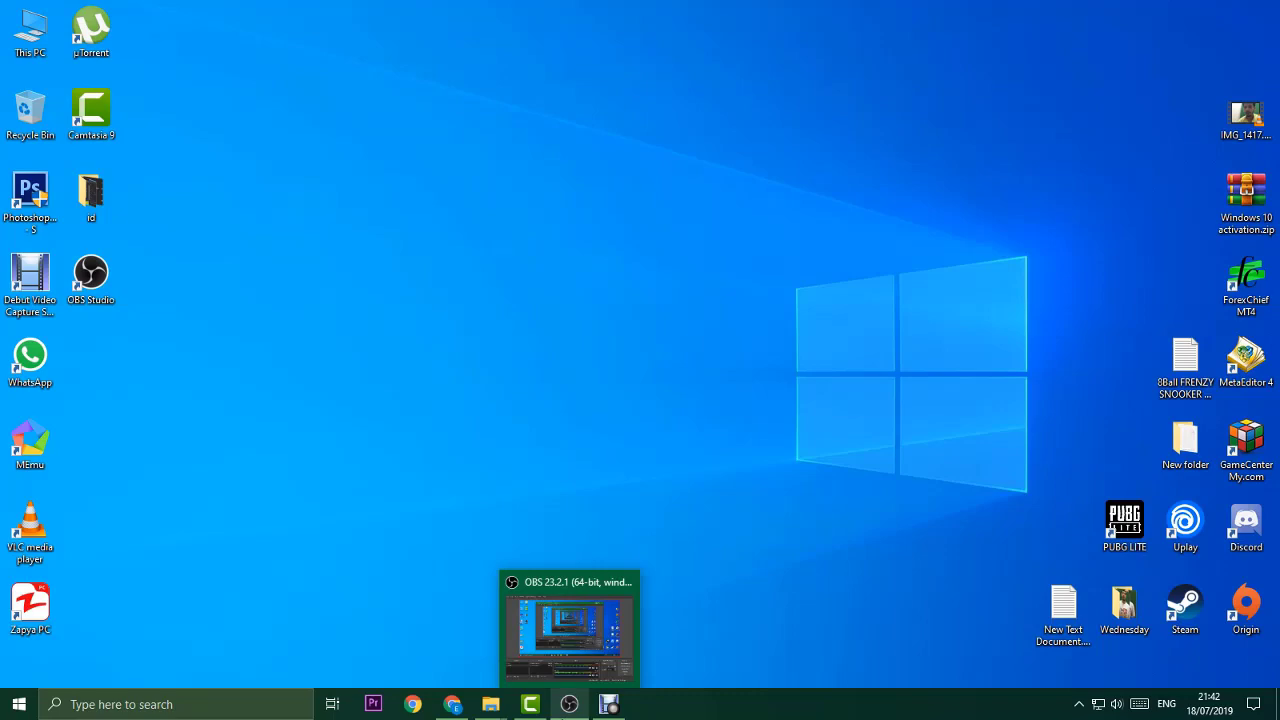
# - Restore the OBS Studio window from the taskbar, showing Scene 2 and its sources
pyautogui.click(567, 706)
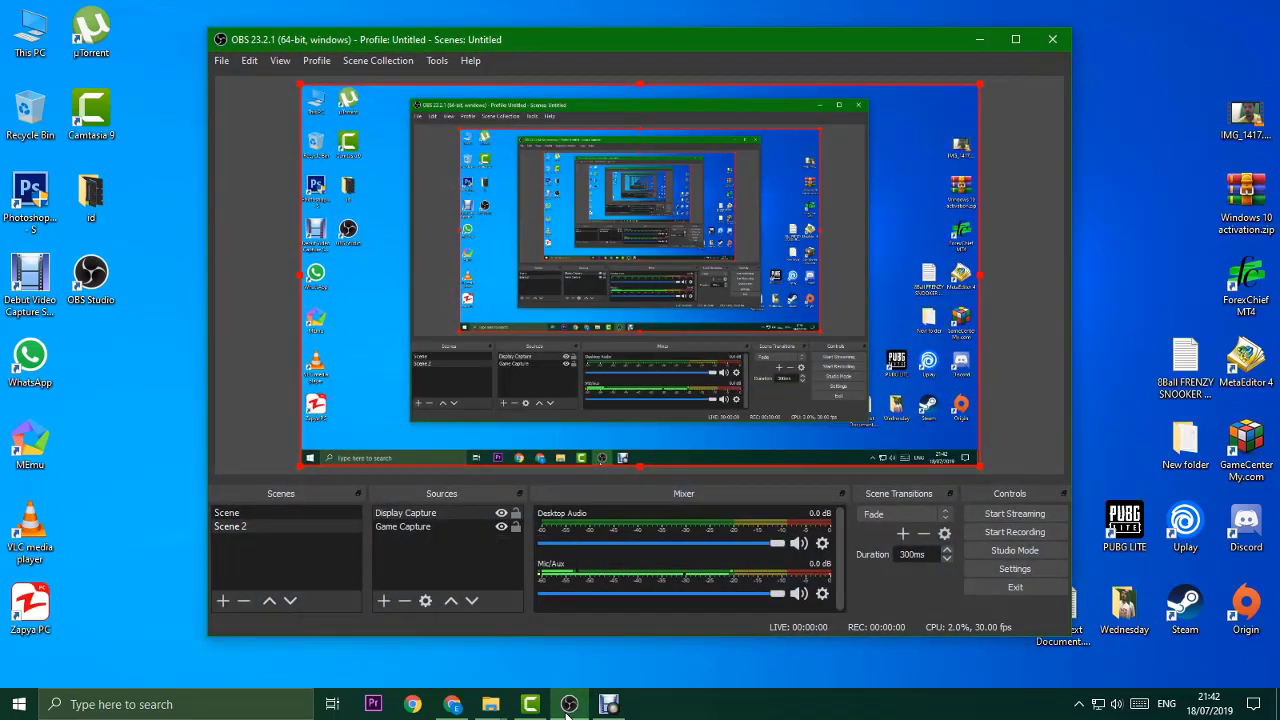